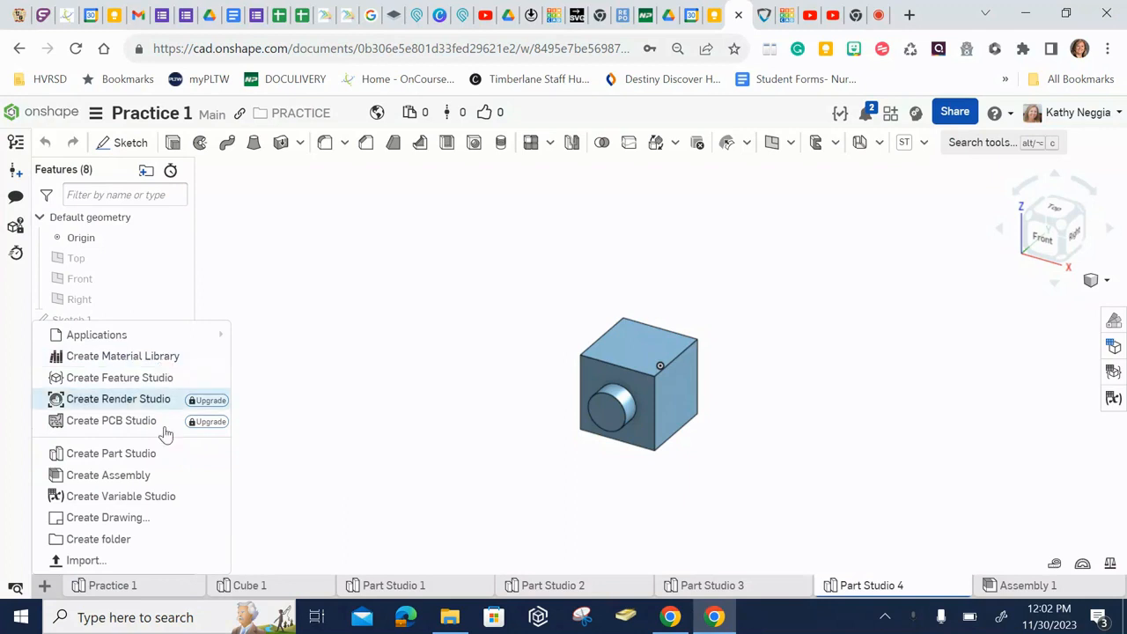
- Create a new part studio in the document and rename it Sketch Plane Cube
click(168, 455)
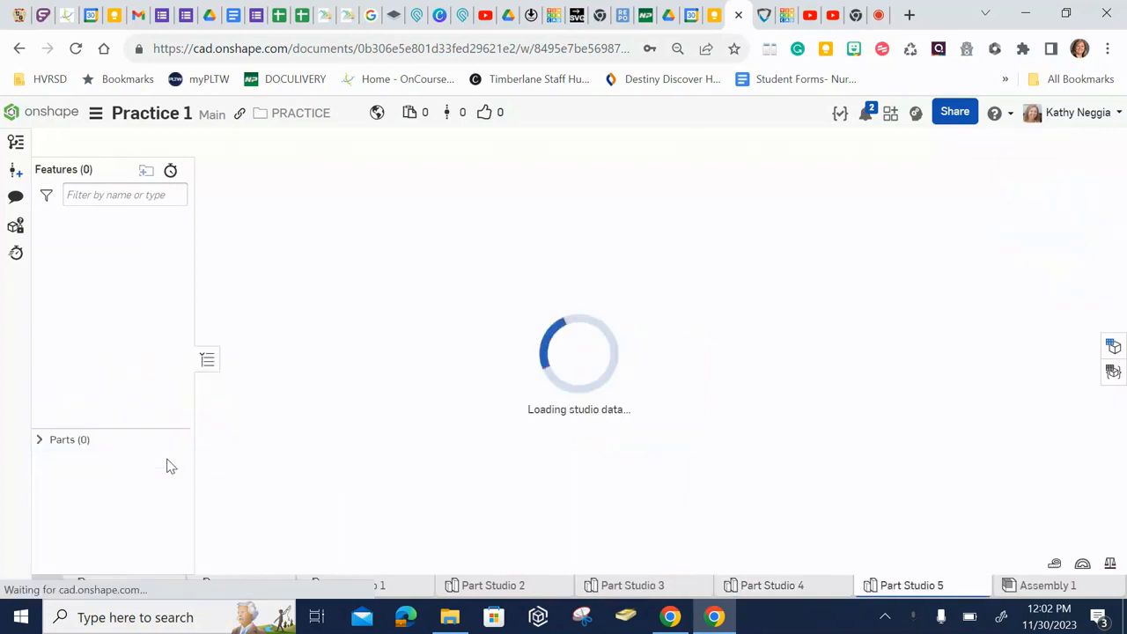
right_click(885, 588)
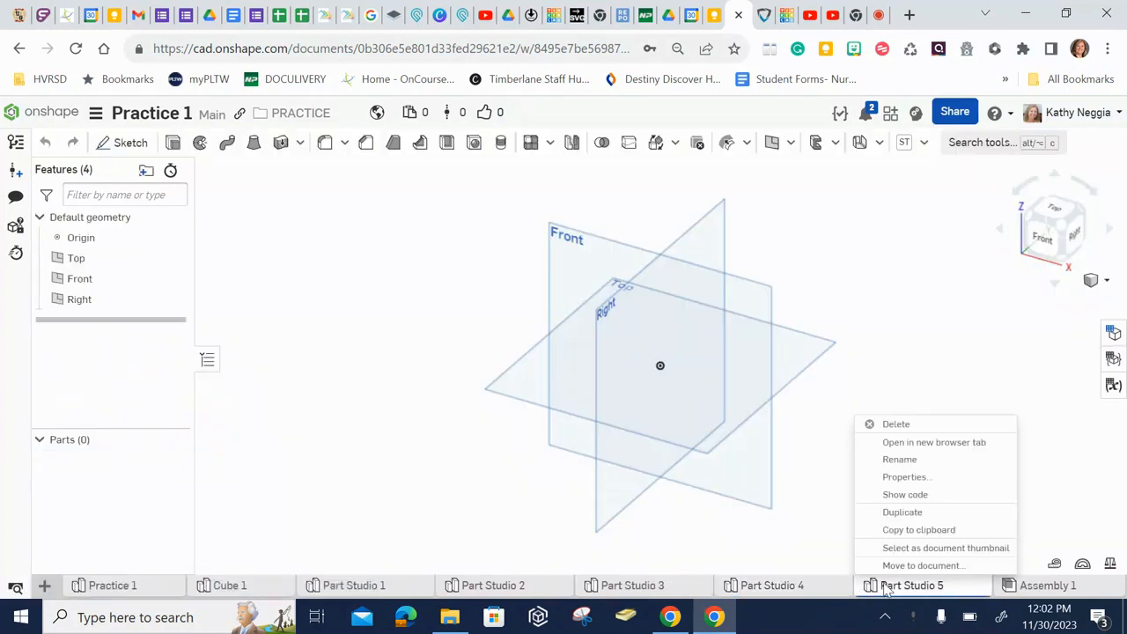
click(934, 463)
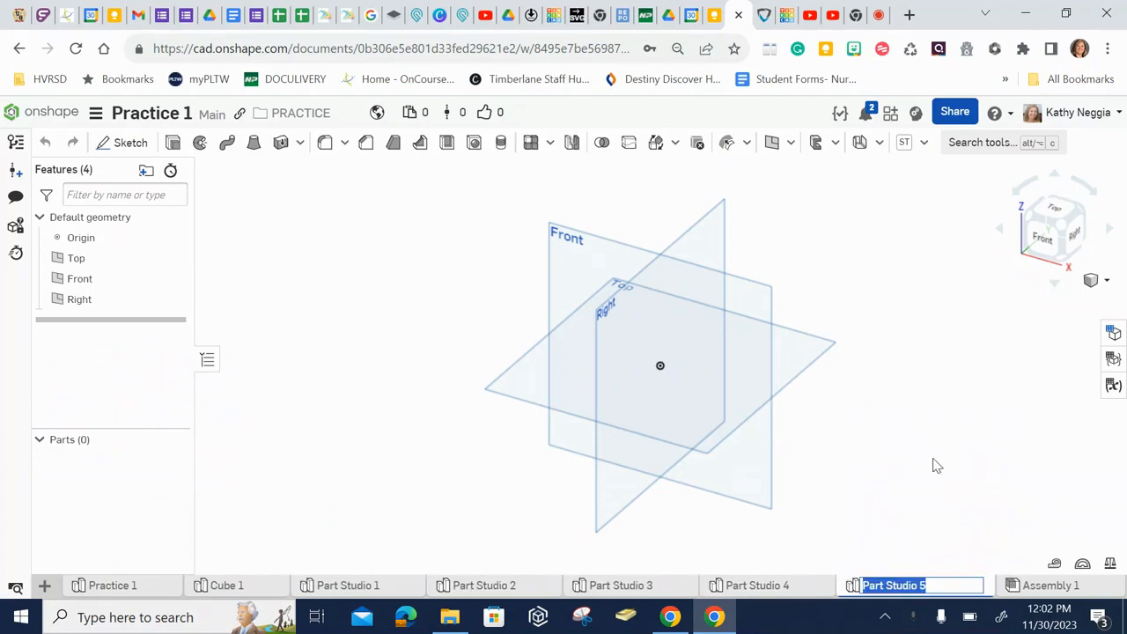
text(Sketch Plane Cube)
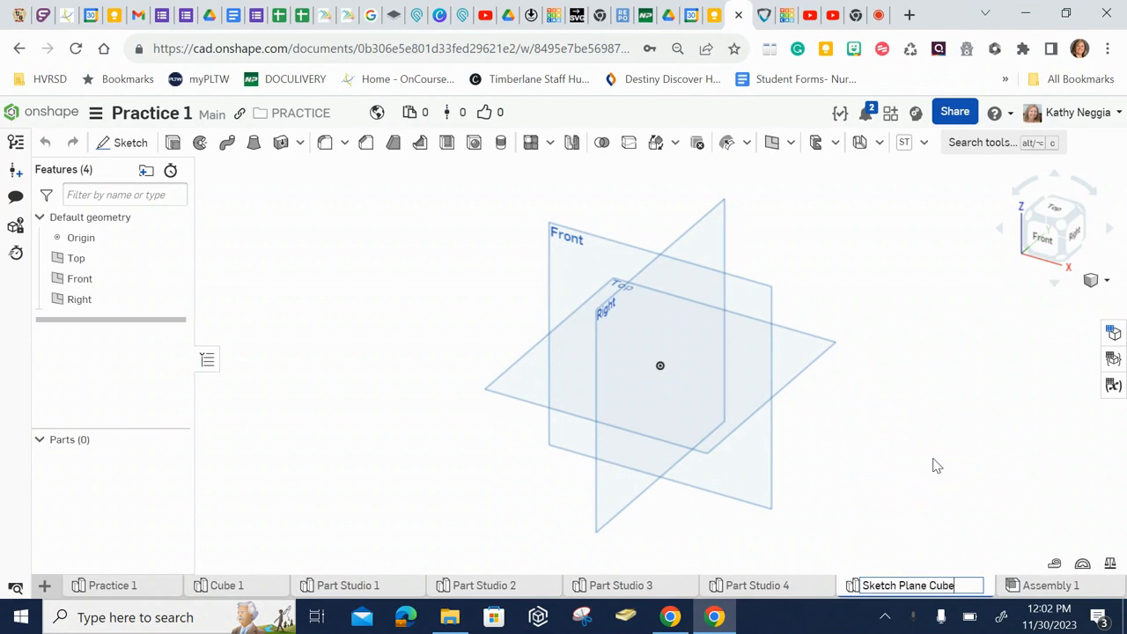
key(Return)
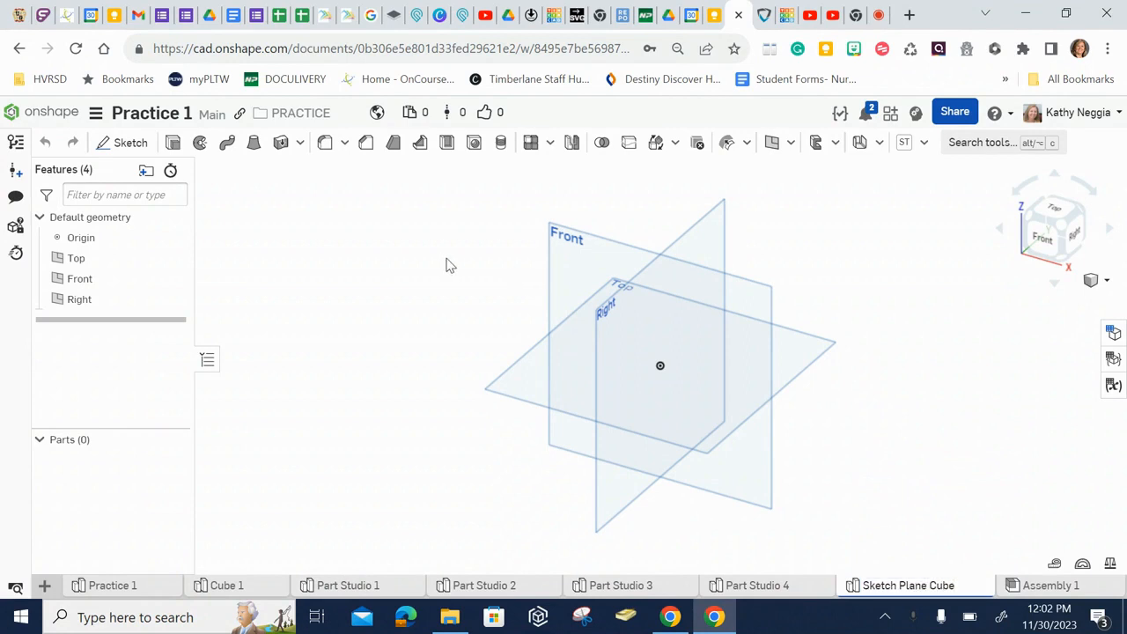
- Start a sketch on the Top plane and view it face-on
scroll(569, 304, up, 3)
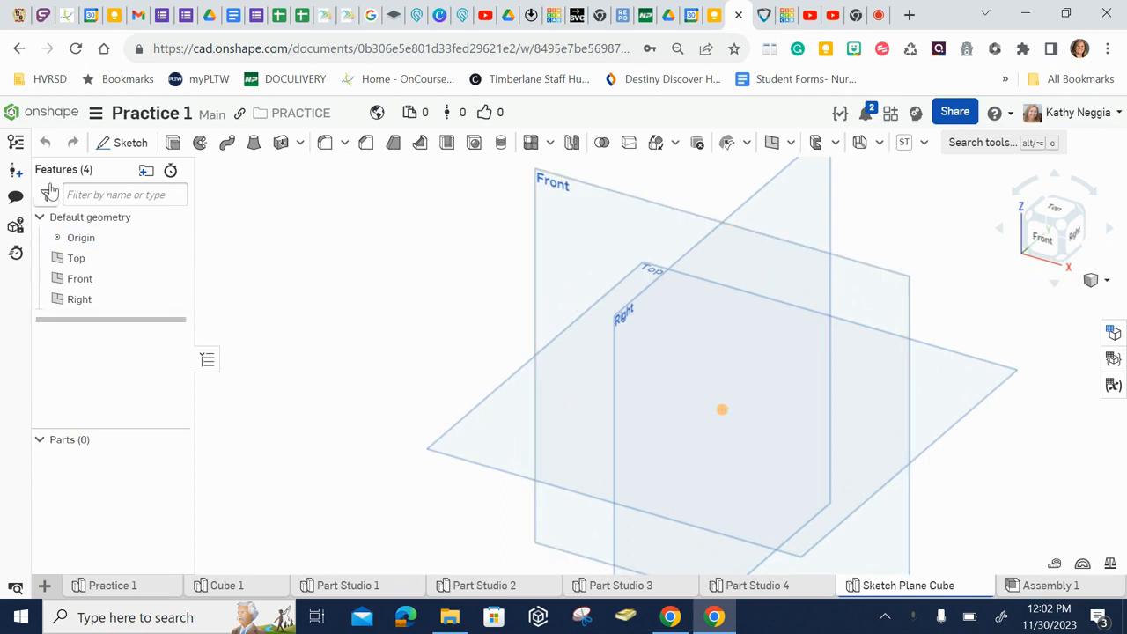
click(131, 145)
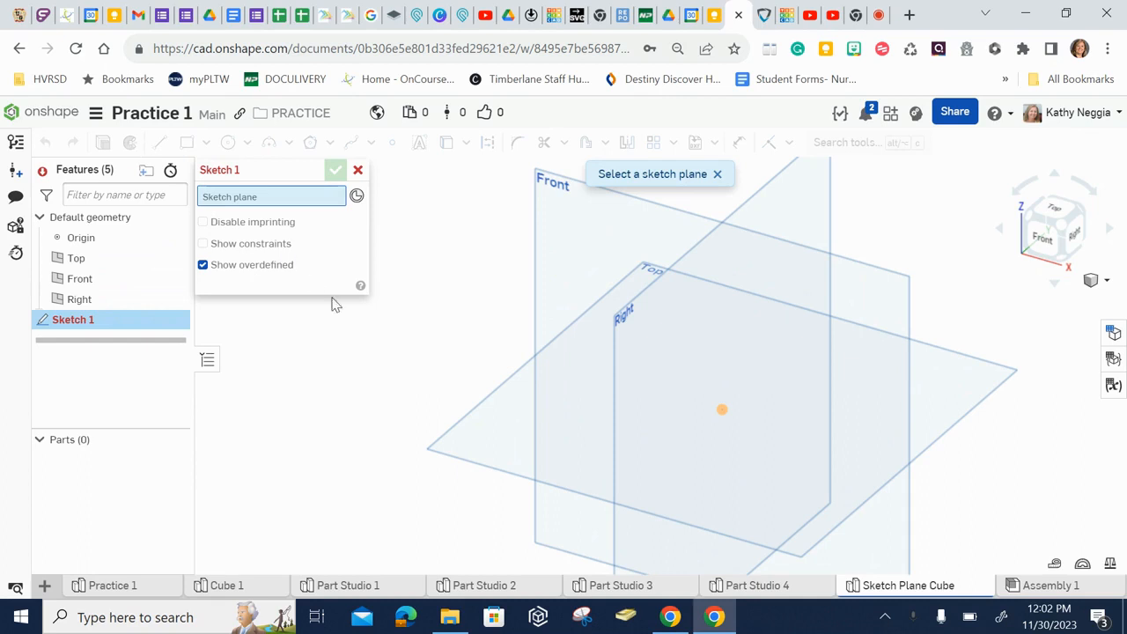
click(478, 442)
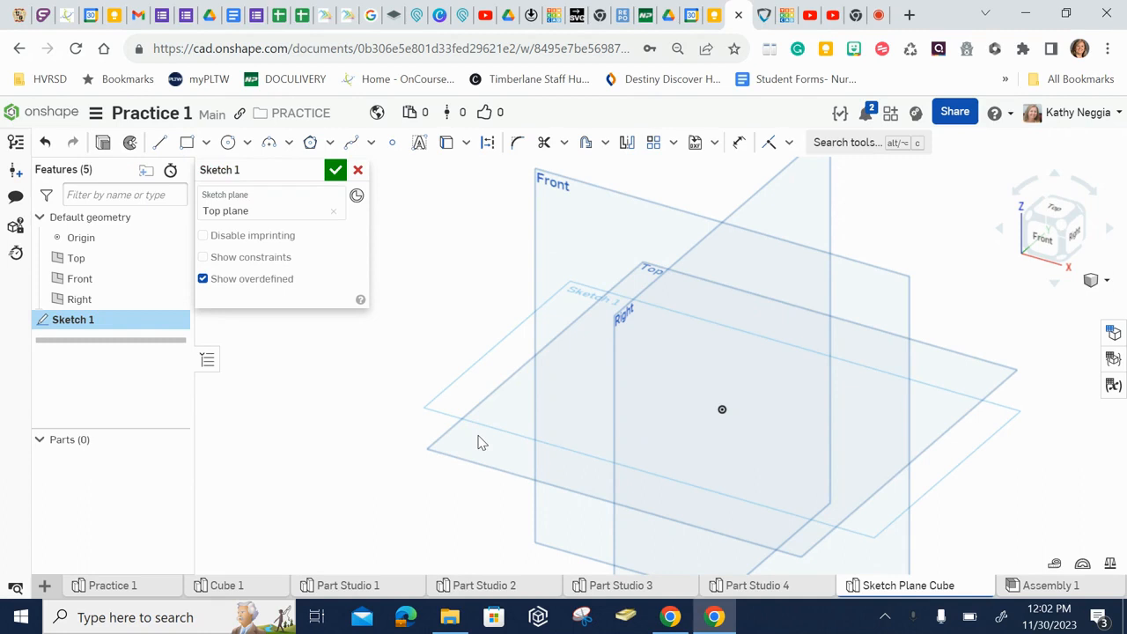
right_click(479, 442)
click(529, 429)
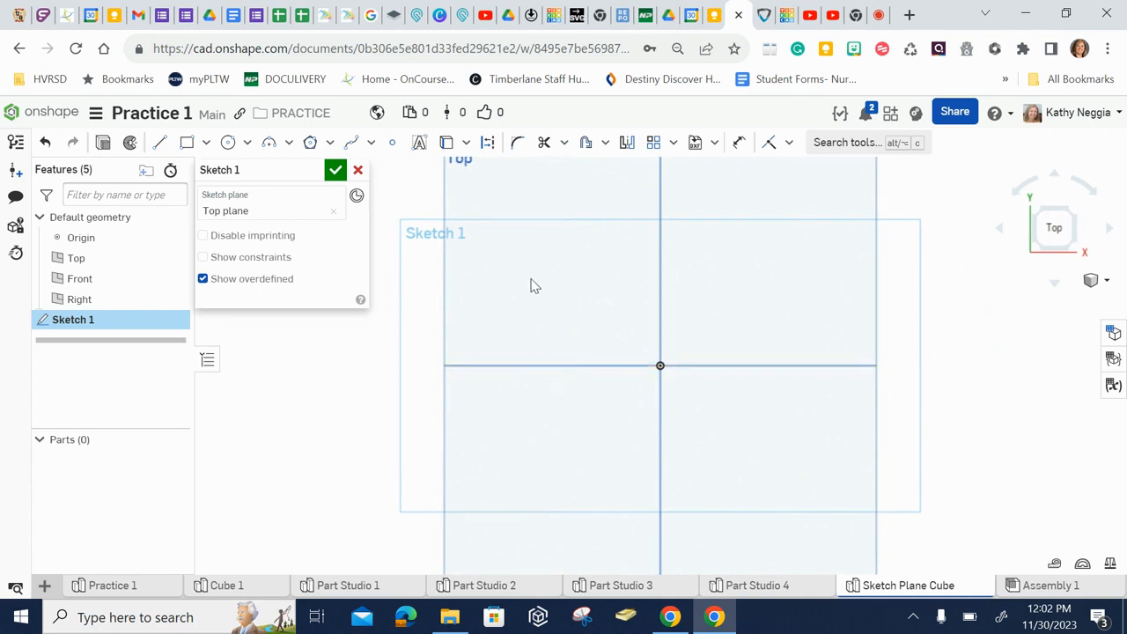
- Draw a corner rectangle up and to the left of the origin, sized 2 in by 2 in
click(206, 142)
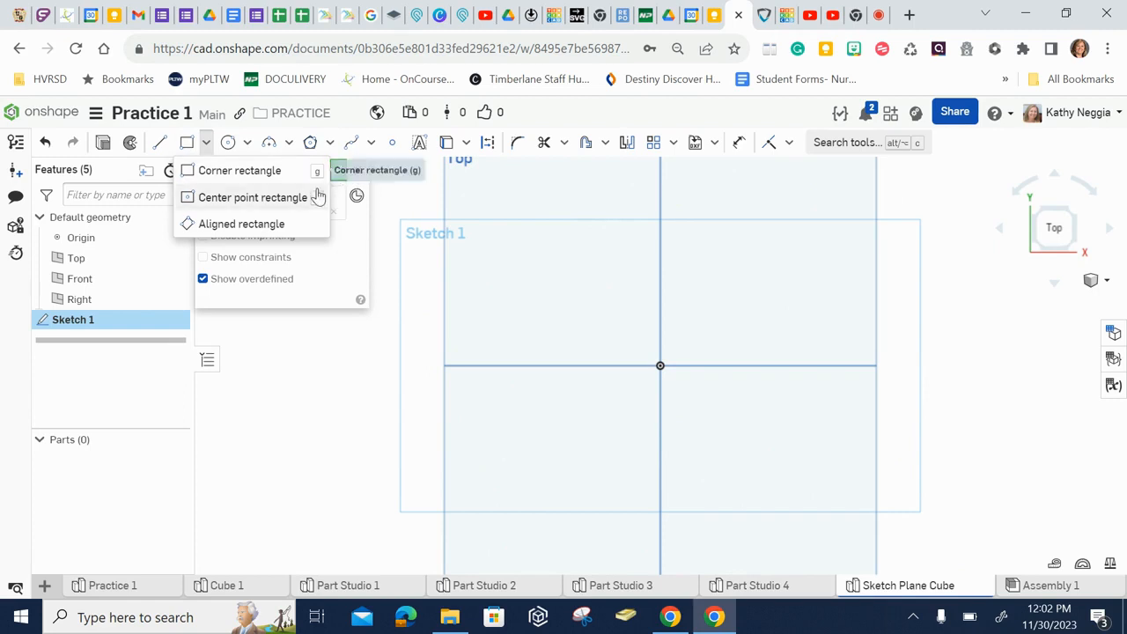
click(268, 171)
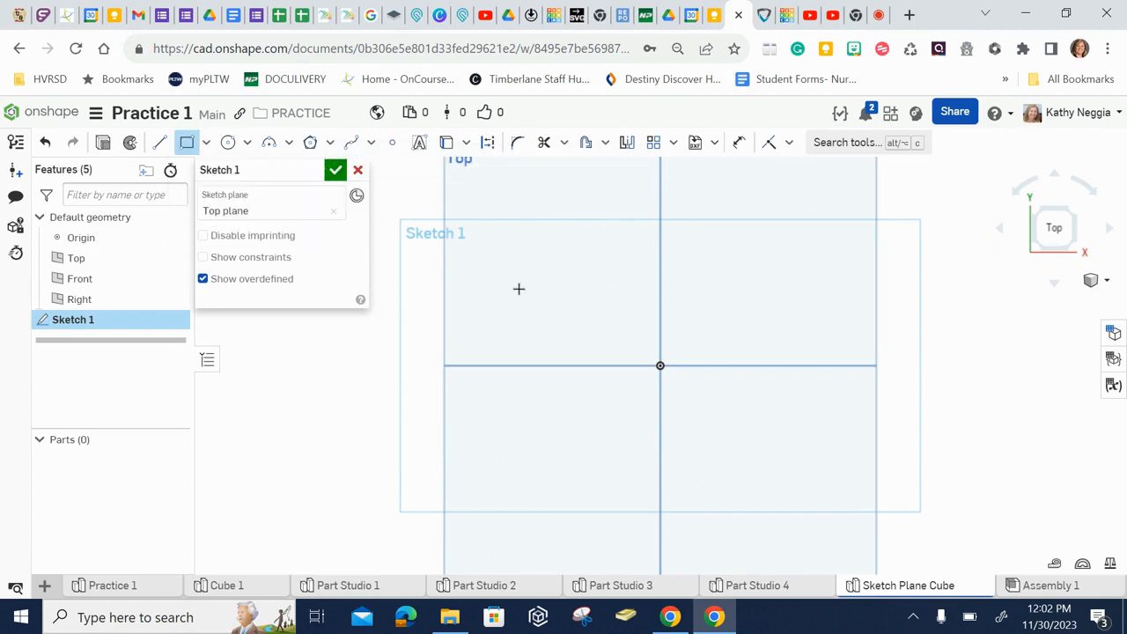
click(490, 239)
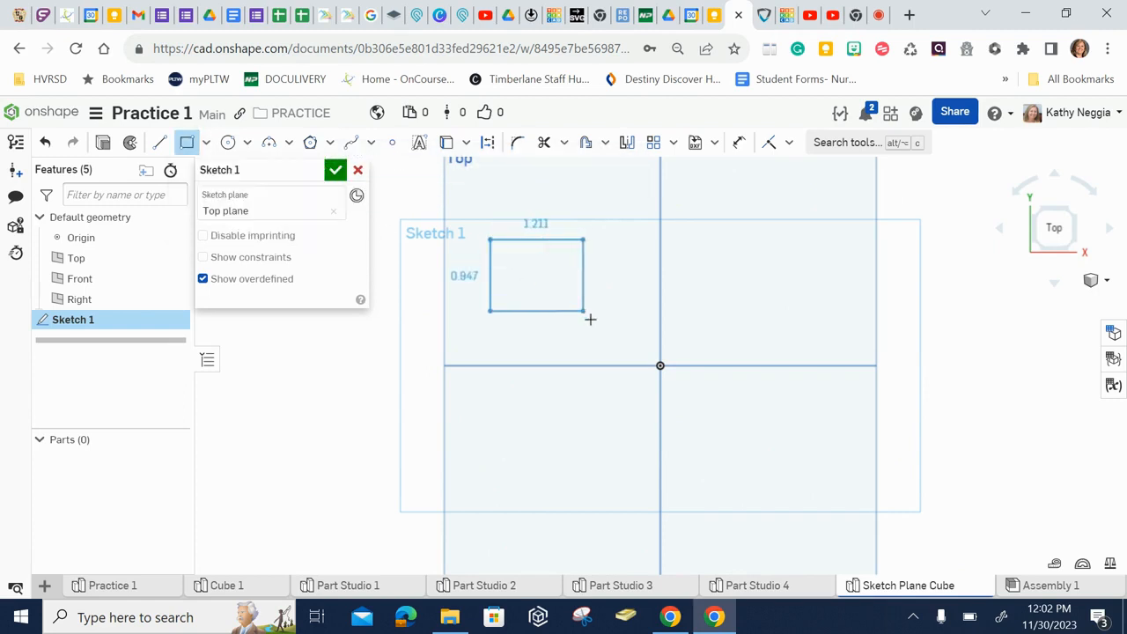
click(632, 337)
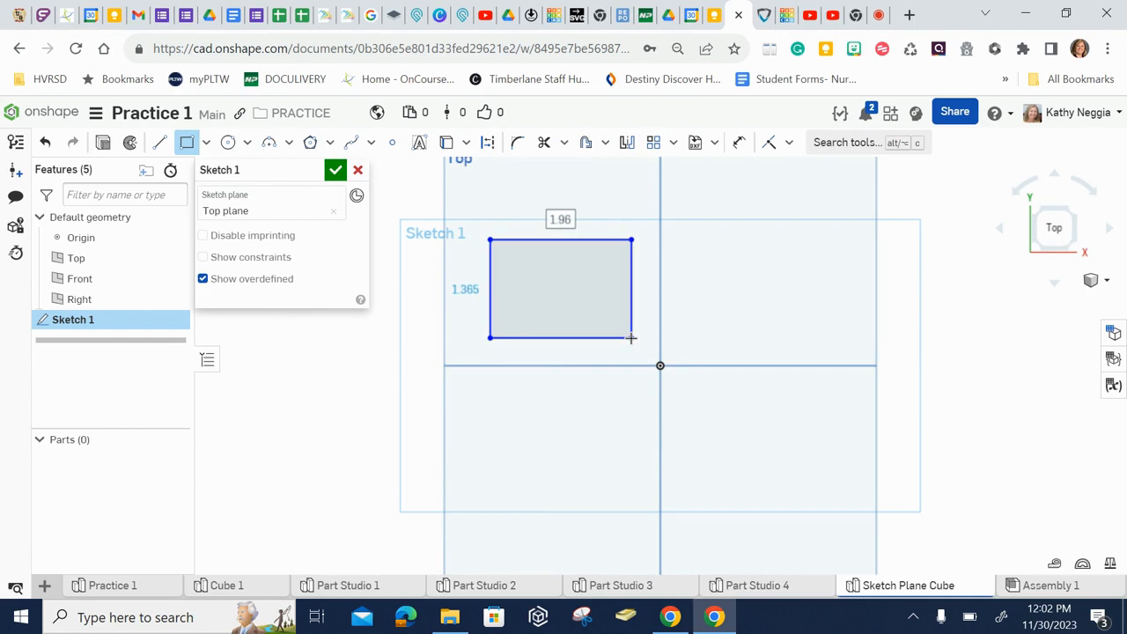
text(2)
key(Tab)
text(2)
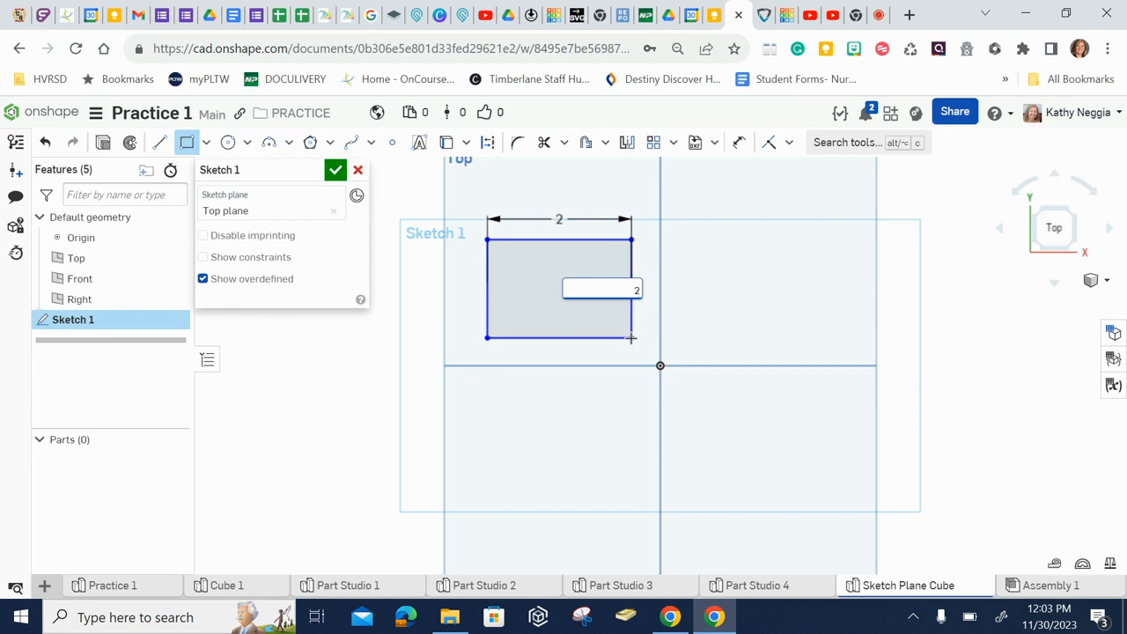
key(Return)
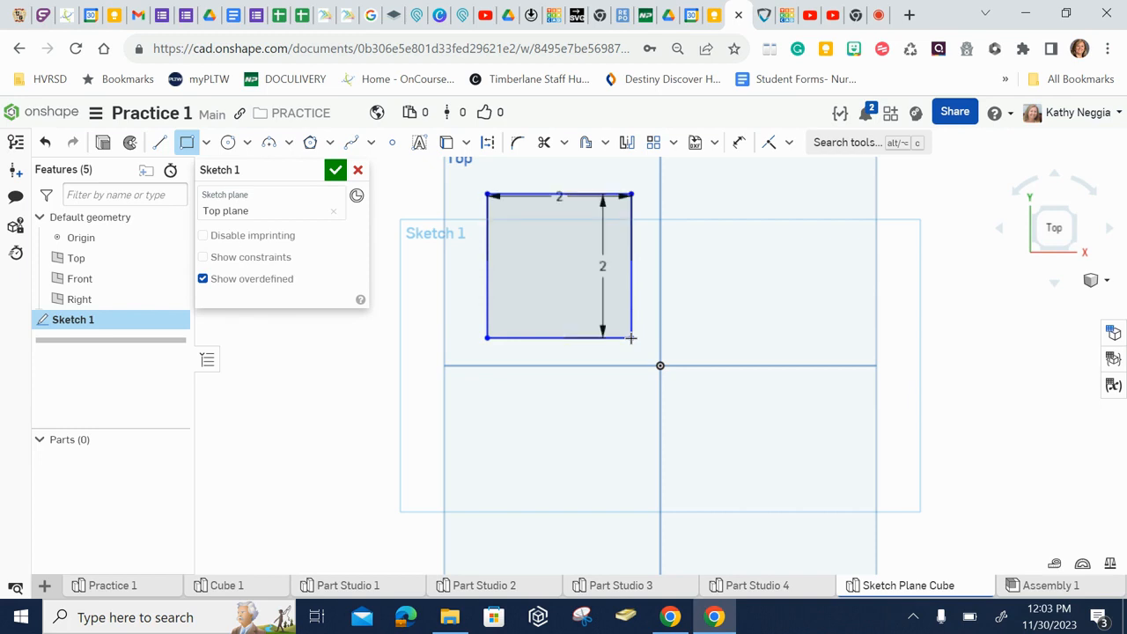
- Move both dimensions outside the square, above it and to its right, and finish the sketch
key(Escape)
drag(558, 199, 561, 175)
drag(601, 262, 687, 262)
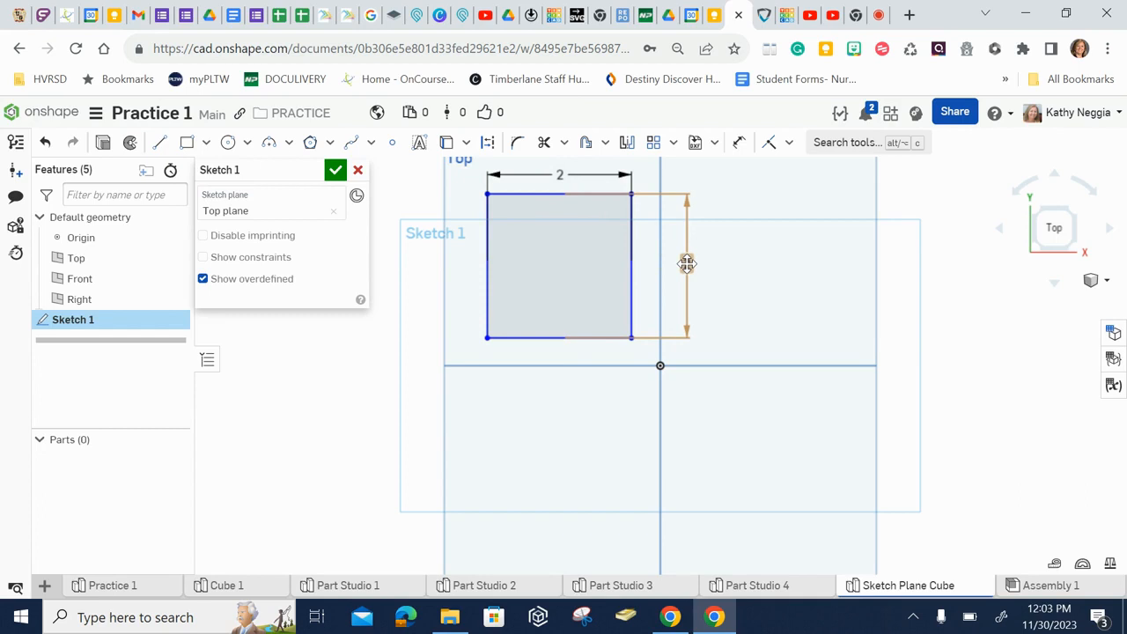
click(336, 170)
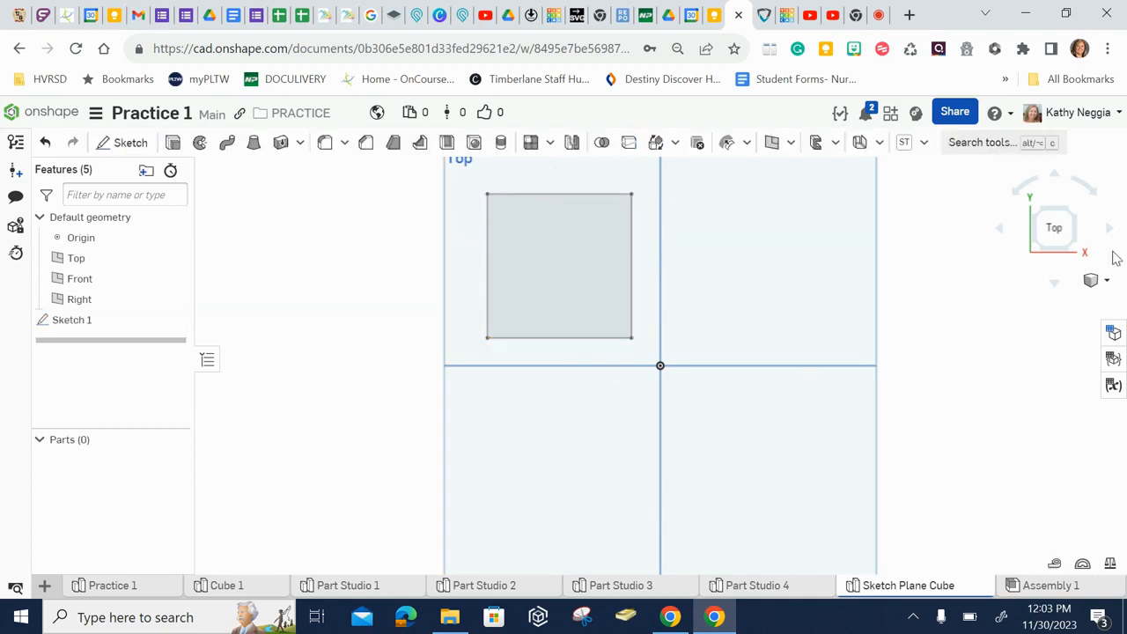
- Show the model in isometric view and hide the default planes
click(1108, 281)
click(1063, 305)
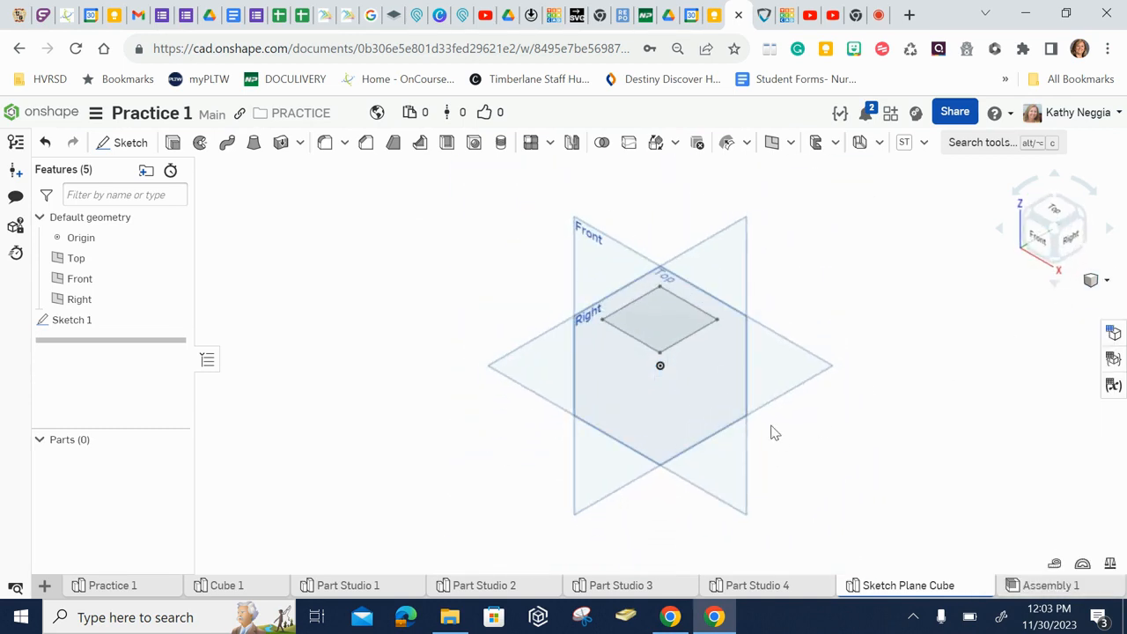
key(p)
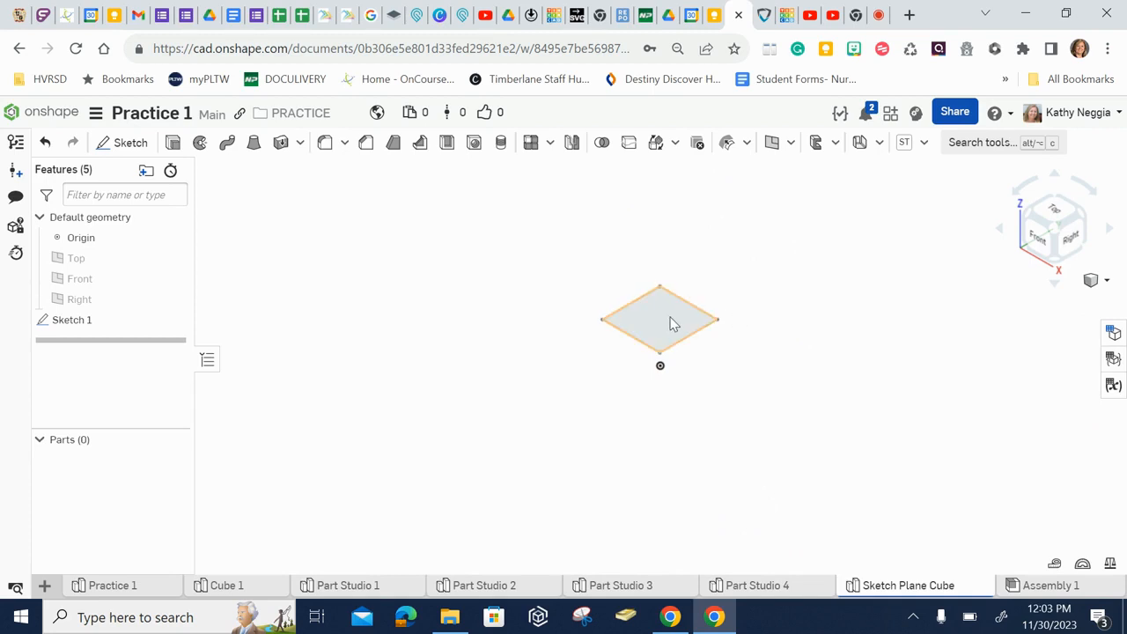
- Extrude the square sketch region as a new solid with a blind depth of 2 in
click(174, 144)
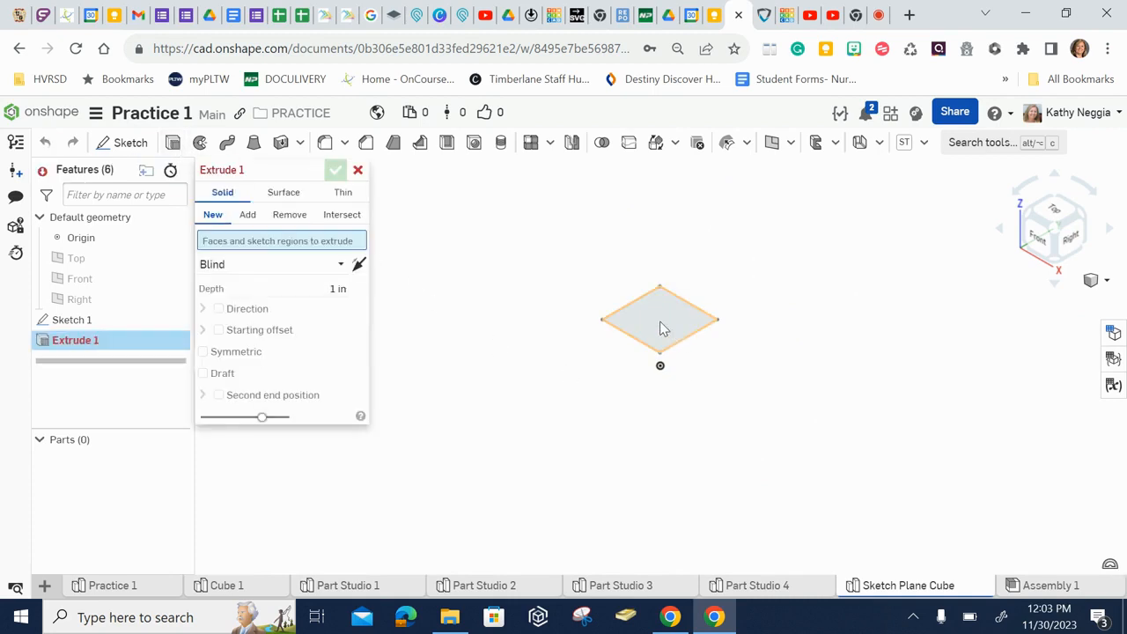
click(663, 327)
click(348, 303)
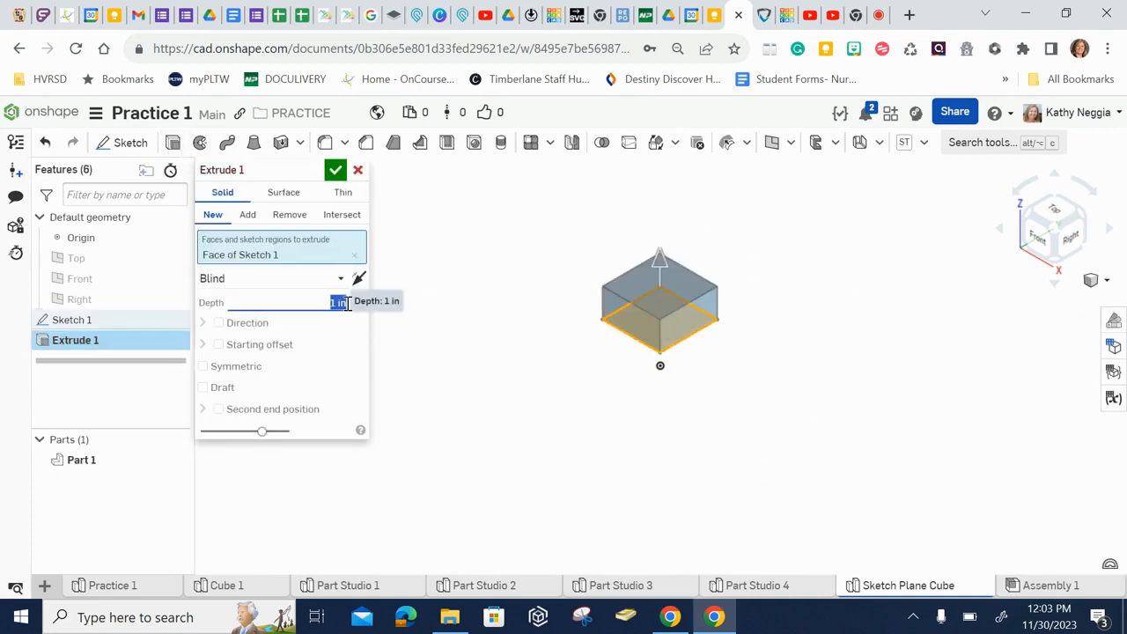
text(2)
key(Return)
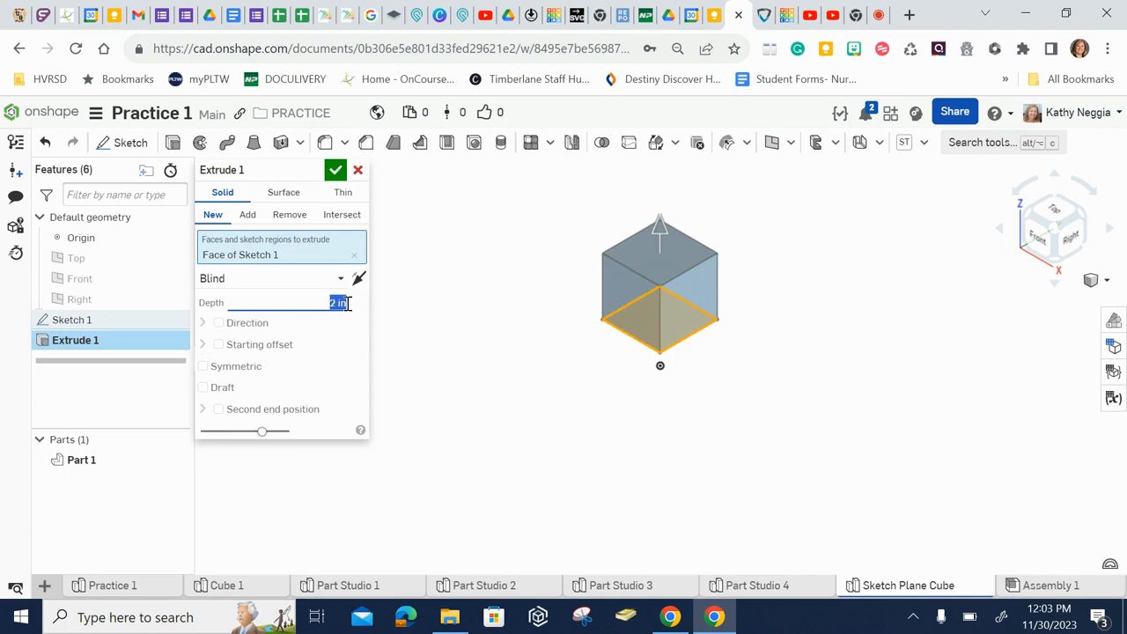
click(340, 174)
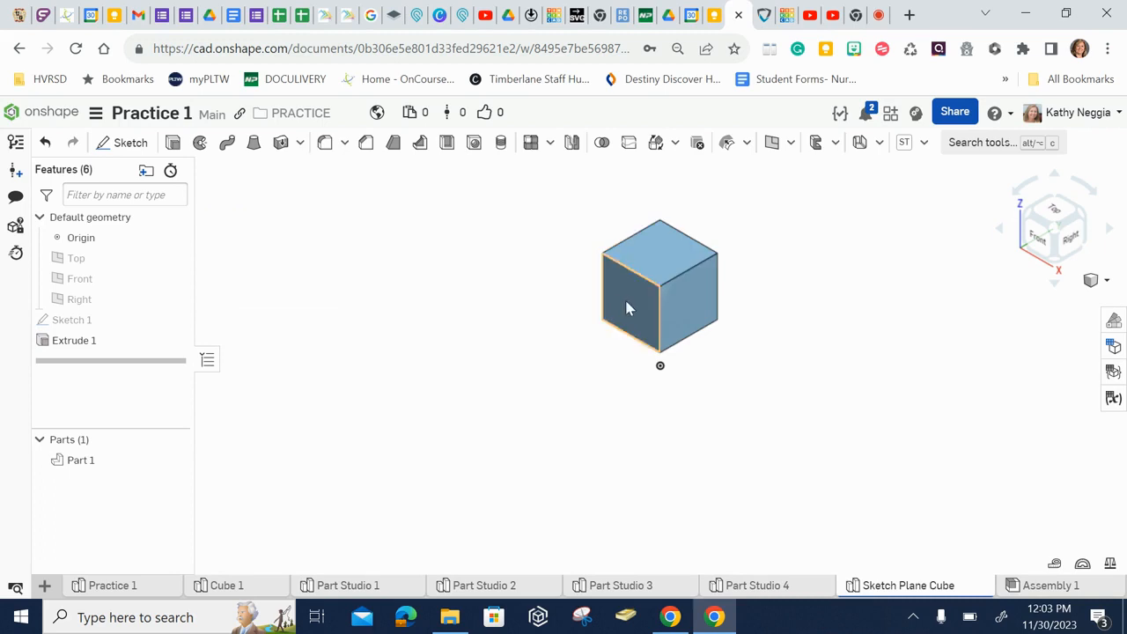
- Start a new sketch on the cube's front face and view it face-on
click(174, 144)
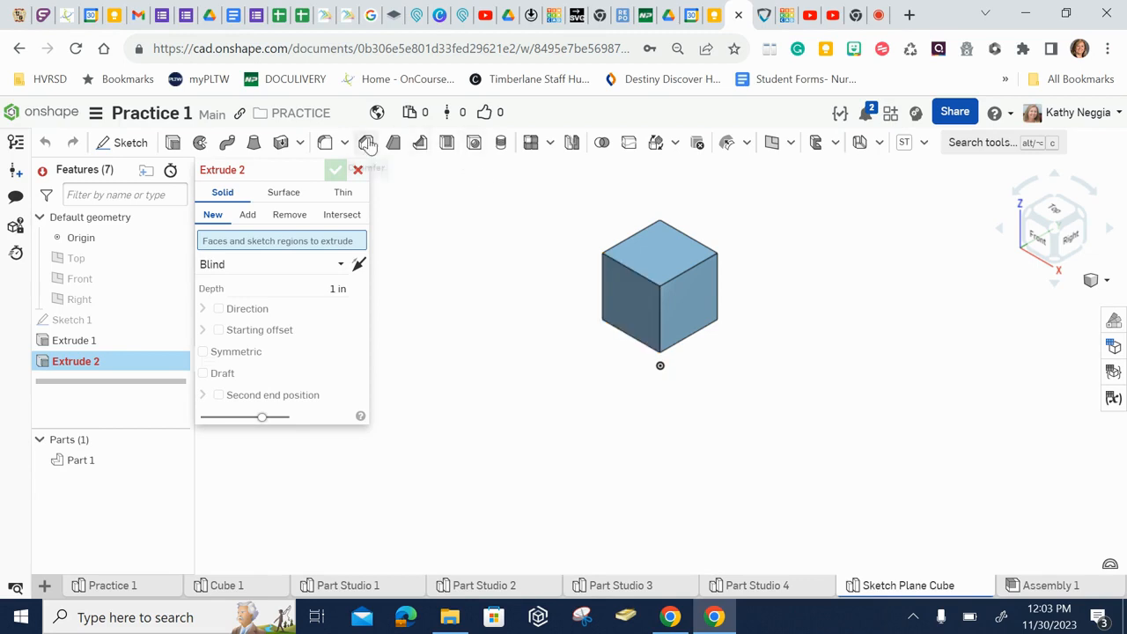
click(357, 169)
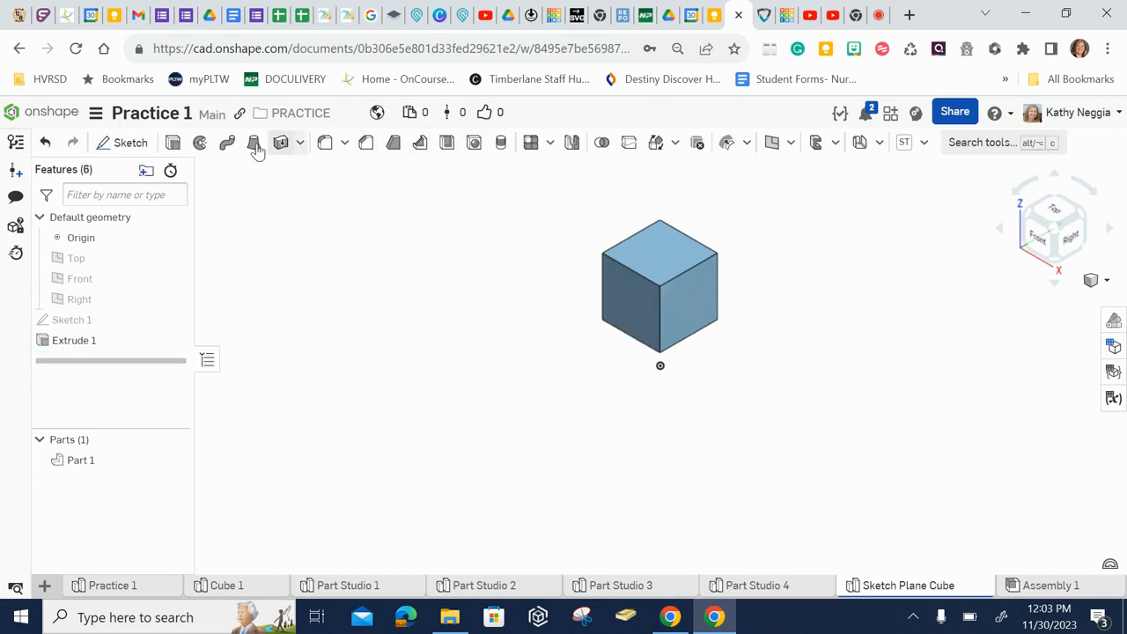
click(128, 143)
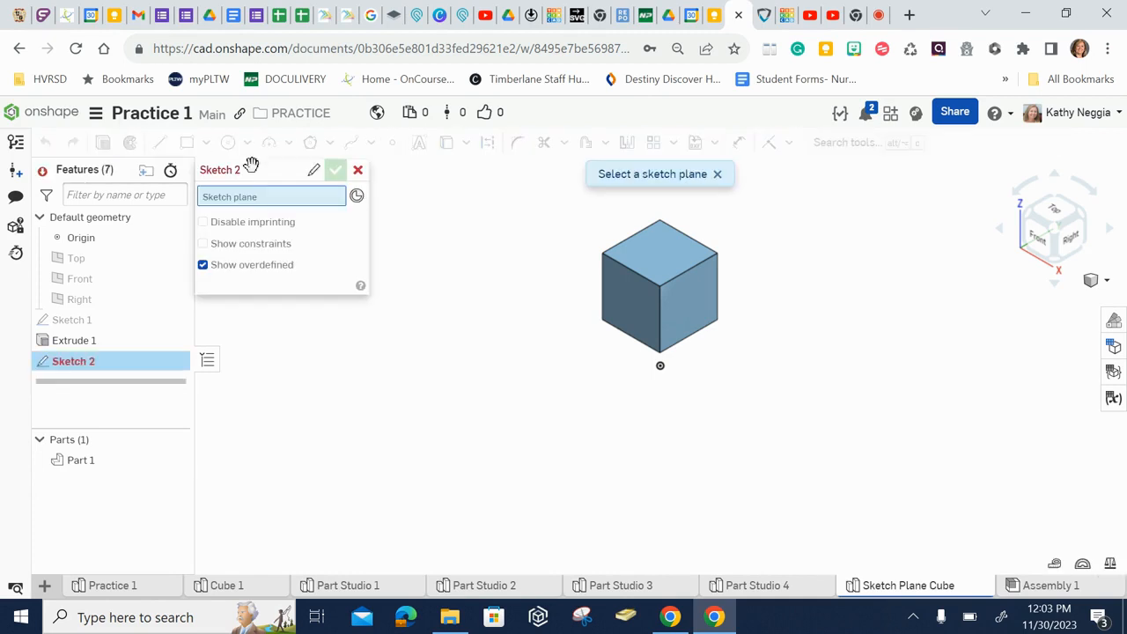
click(627, 306)
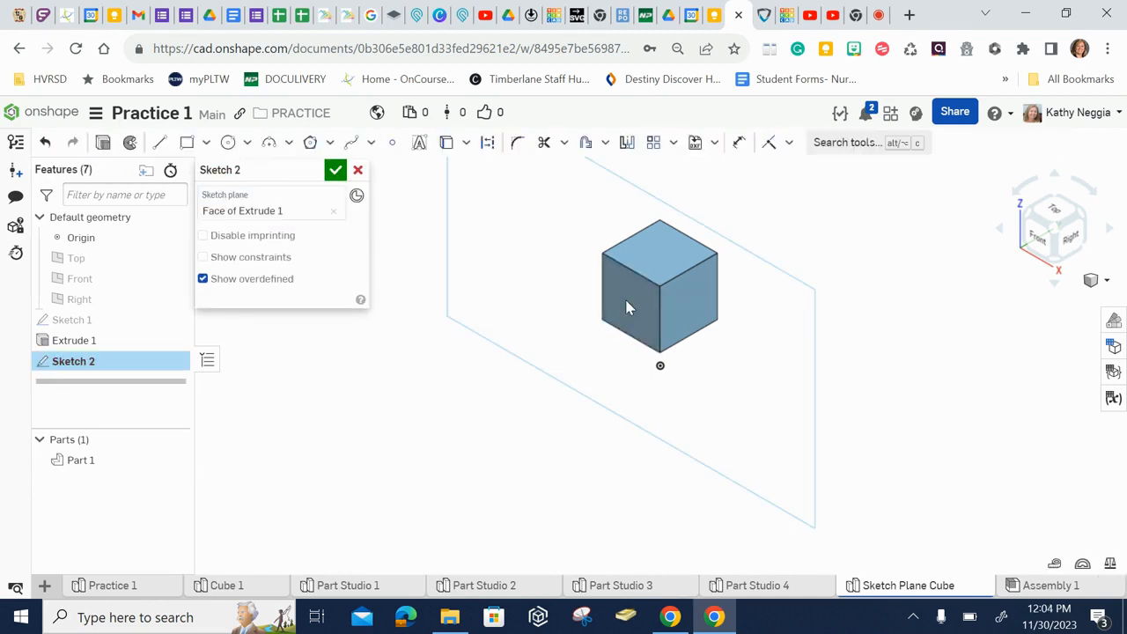
right_click(627, 306)
click(721, 547)
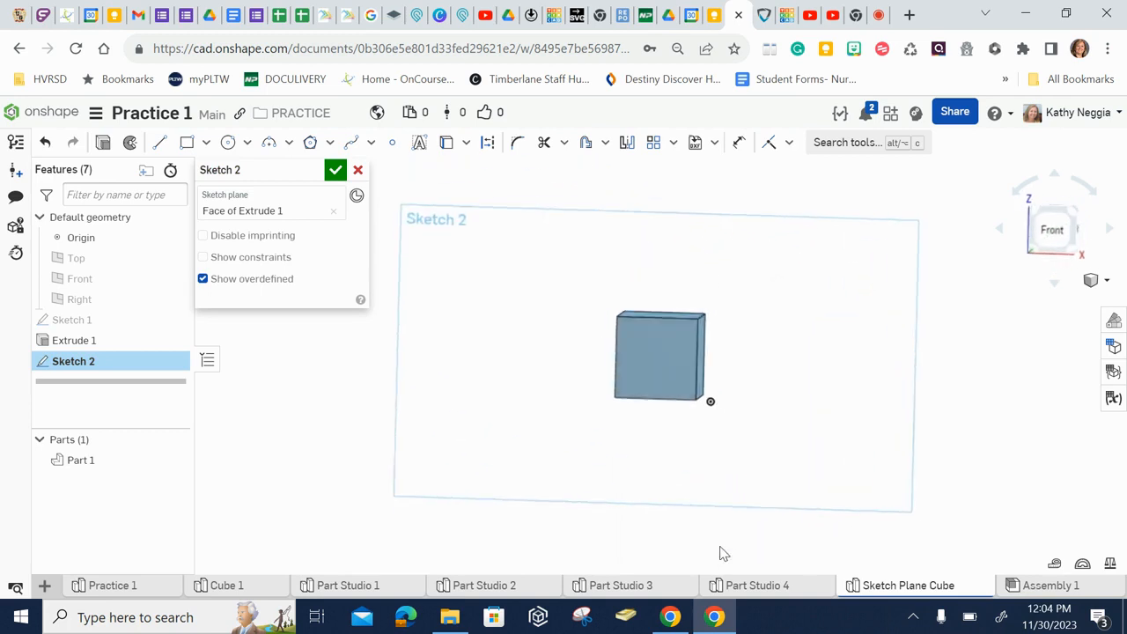
scroll(674, 423, up, 4)
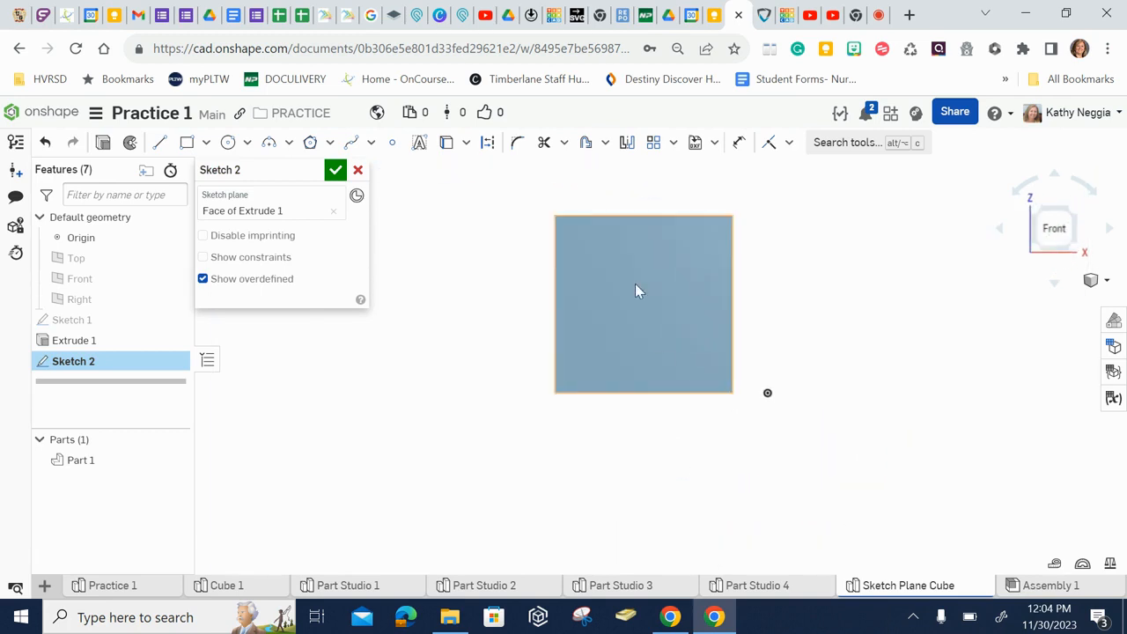
- Draw a center point circle in the upper-left area of the front face with a diameter of 1 in
click(230, 147)
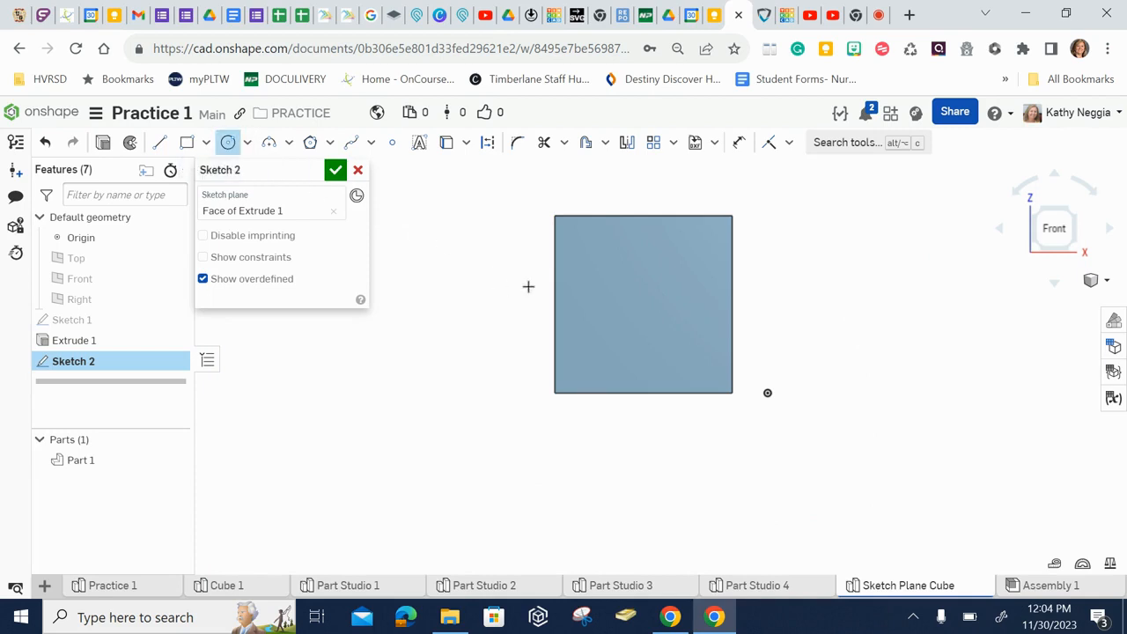
click(613, 266)
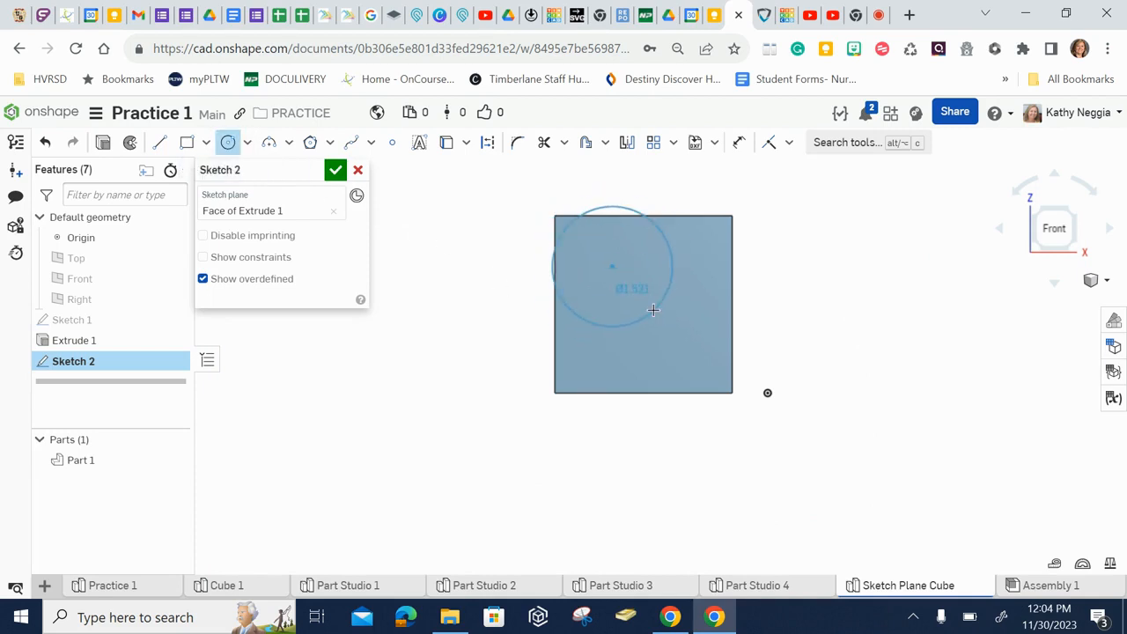
click(651, 298)
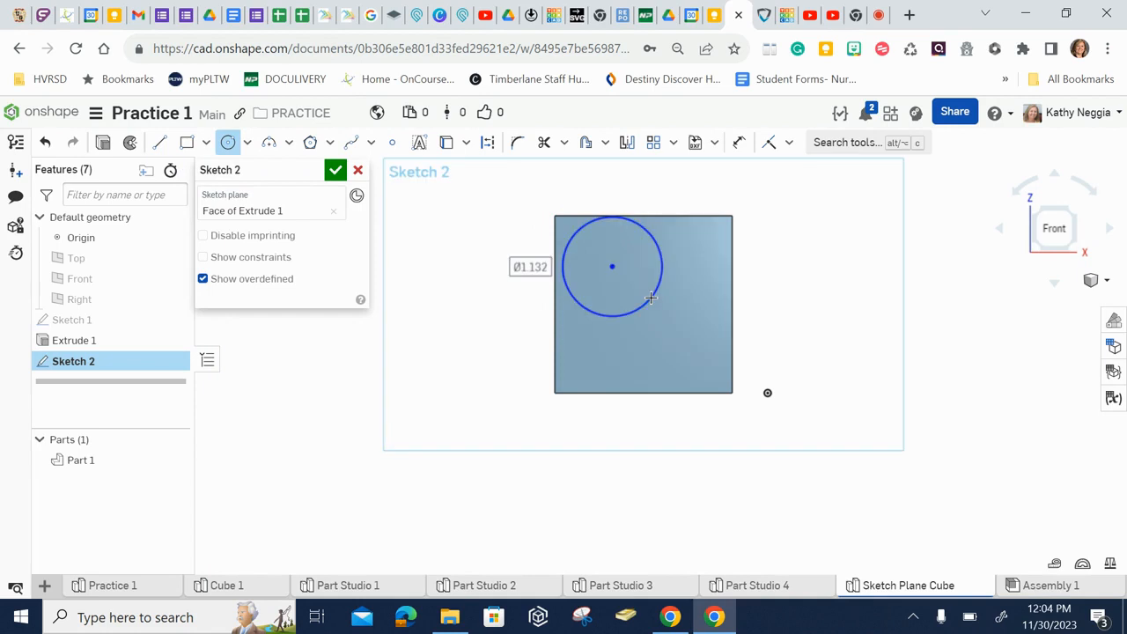
text(1)
key(Return)
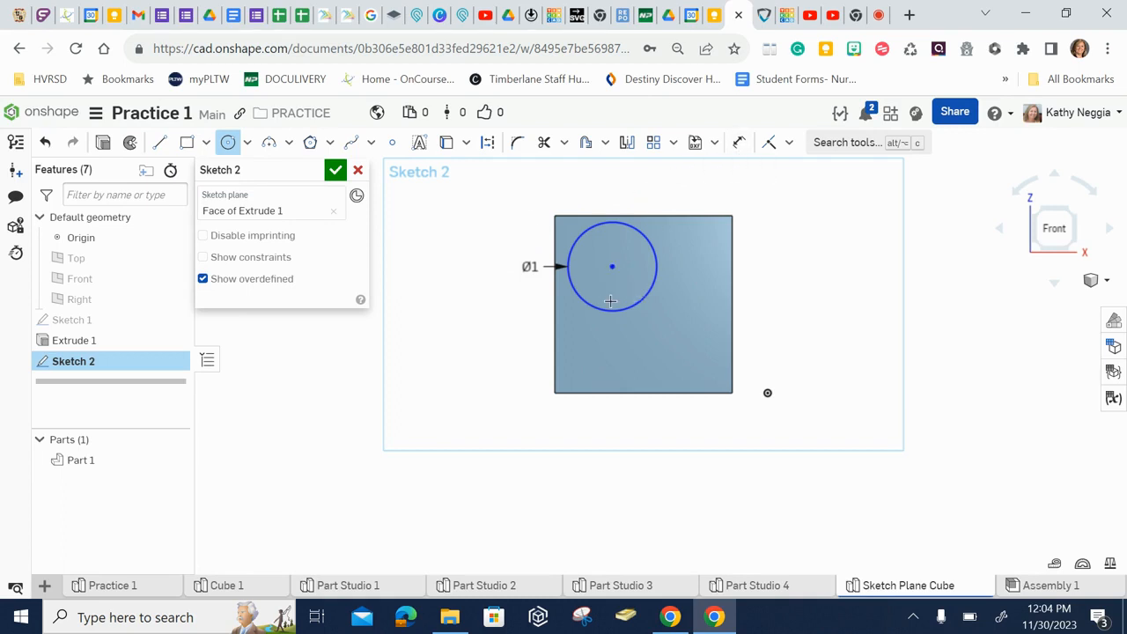
- Dimension the circle's center 1 in horizontally from the front face's right edge
key(d)
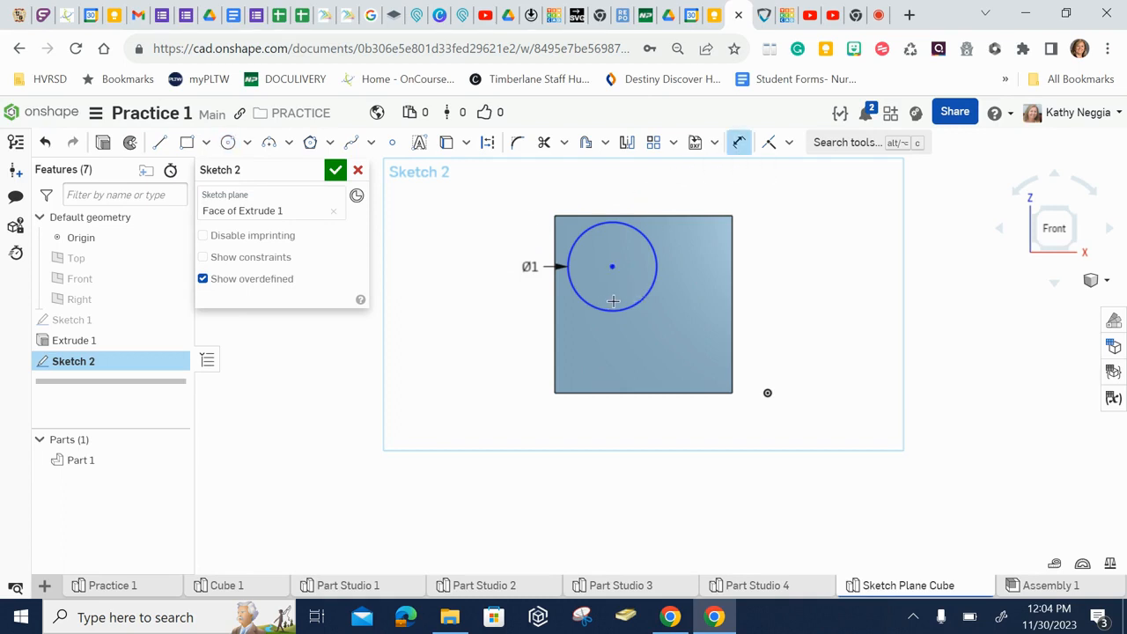
click(612, 268)
click(731, 273)
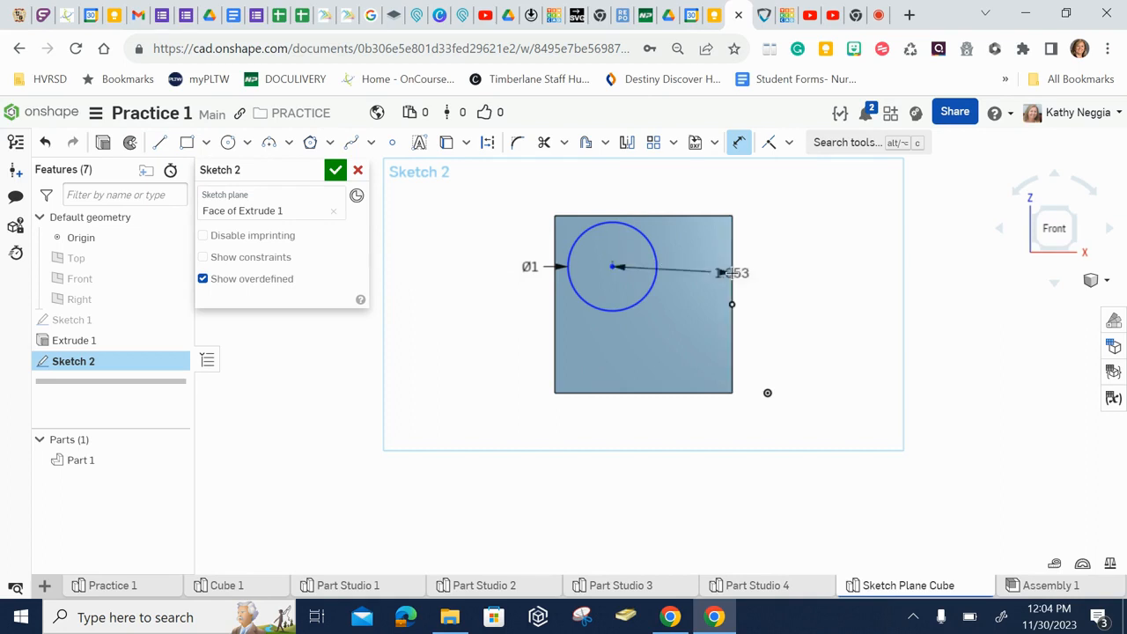
click(683, 184)
text(1)
key(Return)
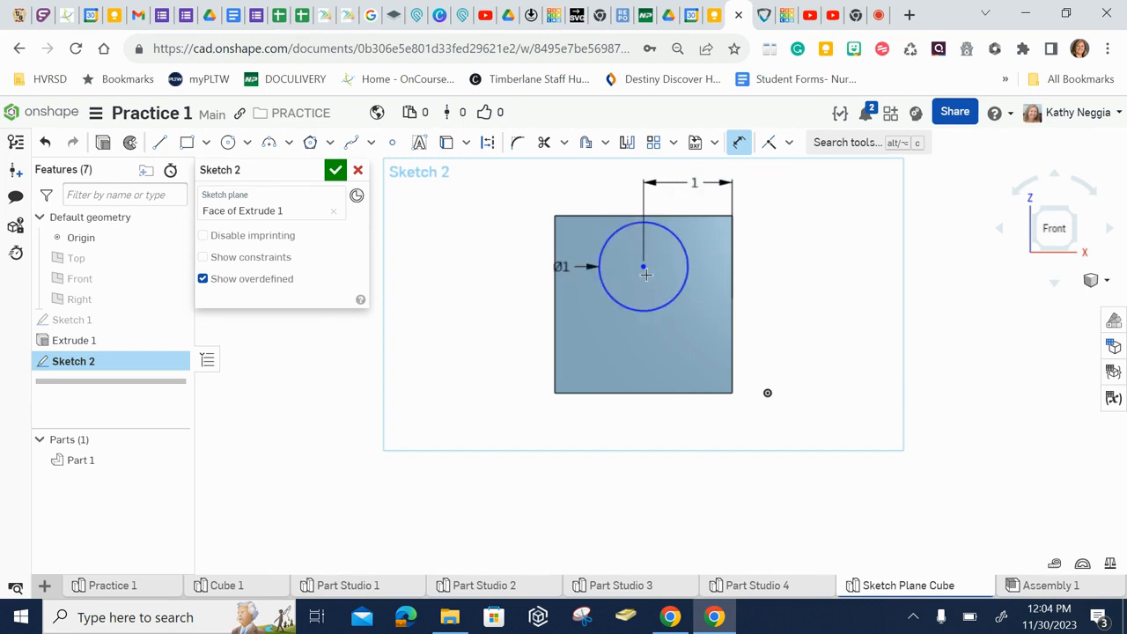
- Dimension the circle's center 1 in vertically from the front face's bottom edge and finish the sketch
click(643, 395)
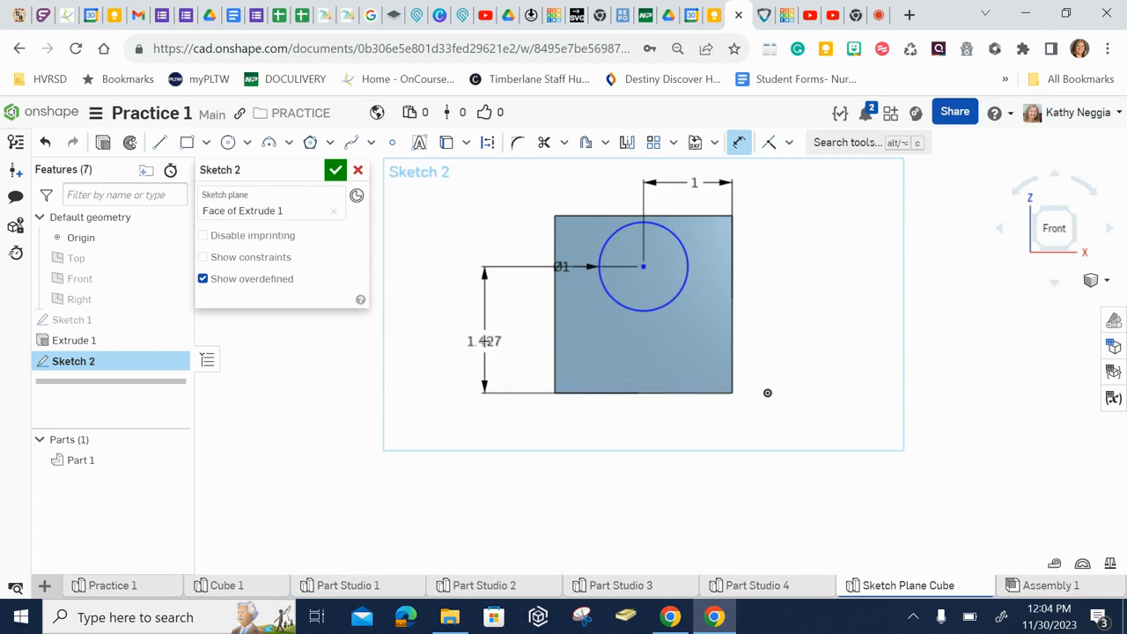
click(485, 343)
text(1)
key(Return)
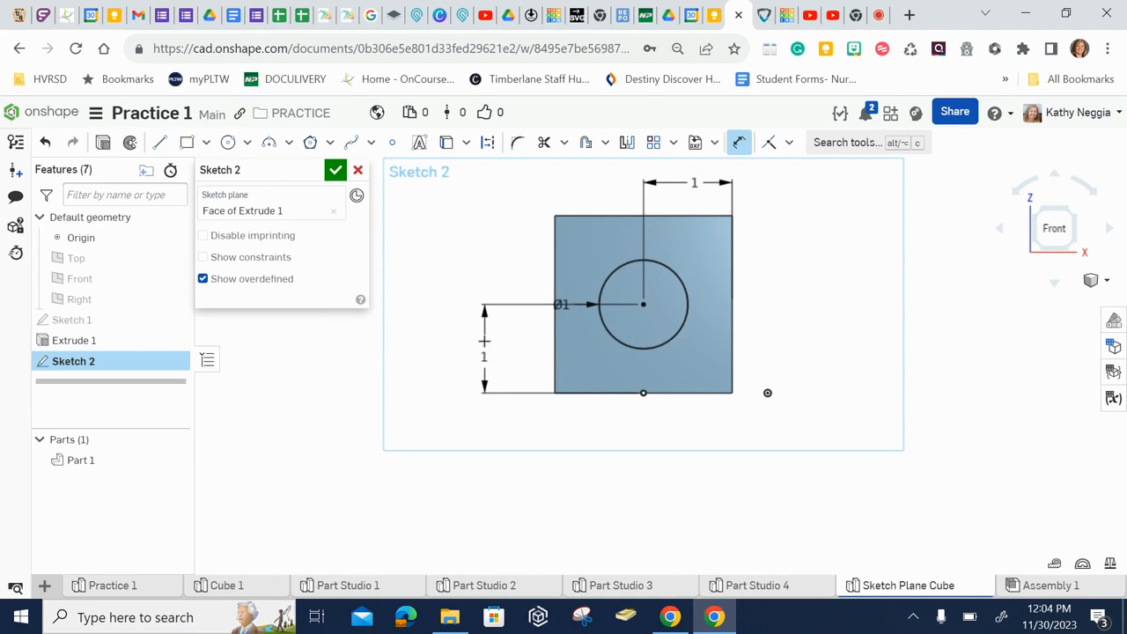
click(336, 170)
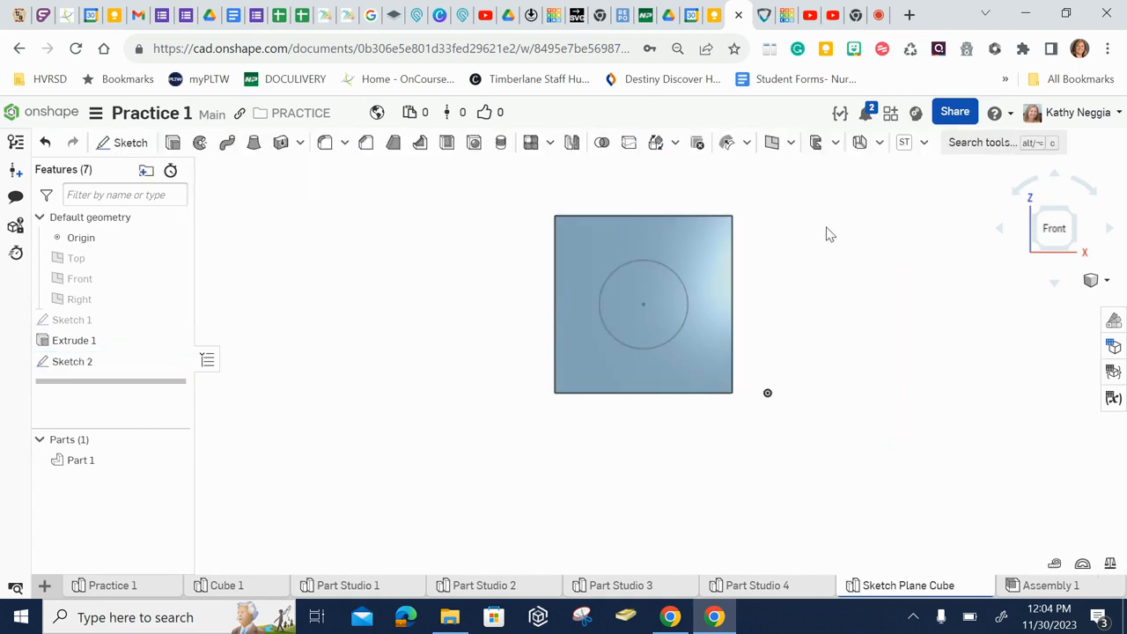
- Extrude the front-face circle outward as an added solid with a blind depth of 0.5 in, working in isometric view
click(1096, 279)
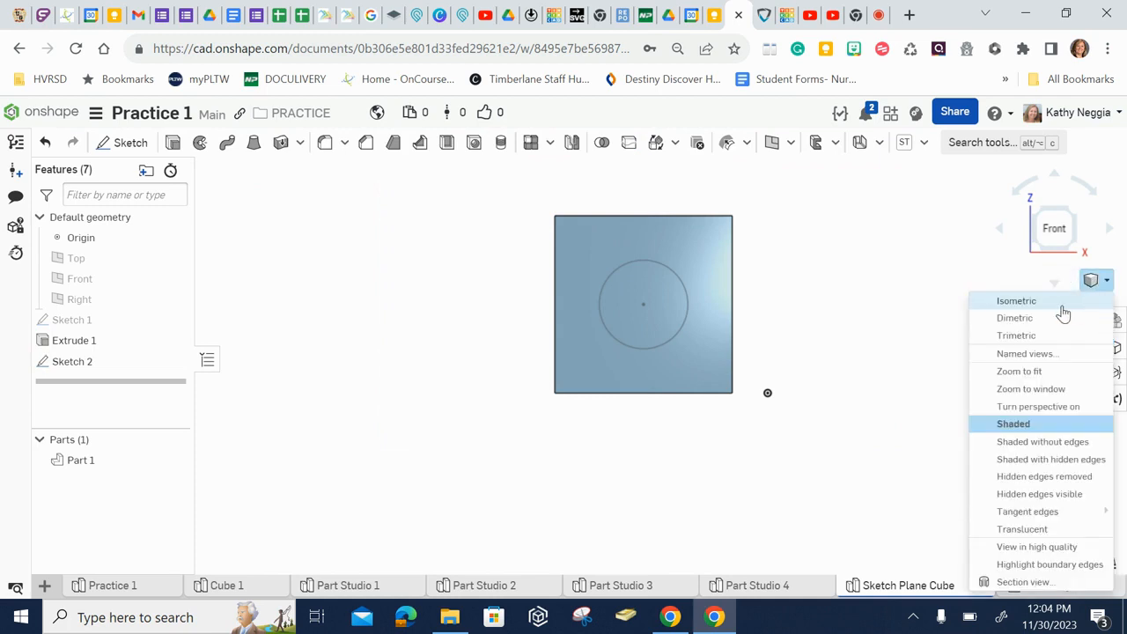
click(1057, 300)
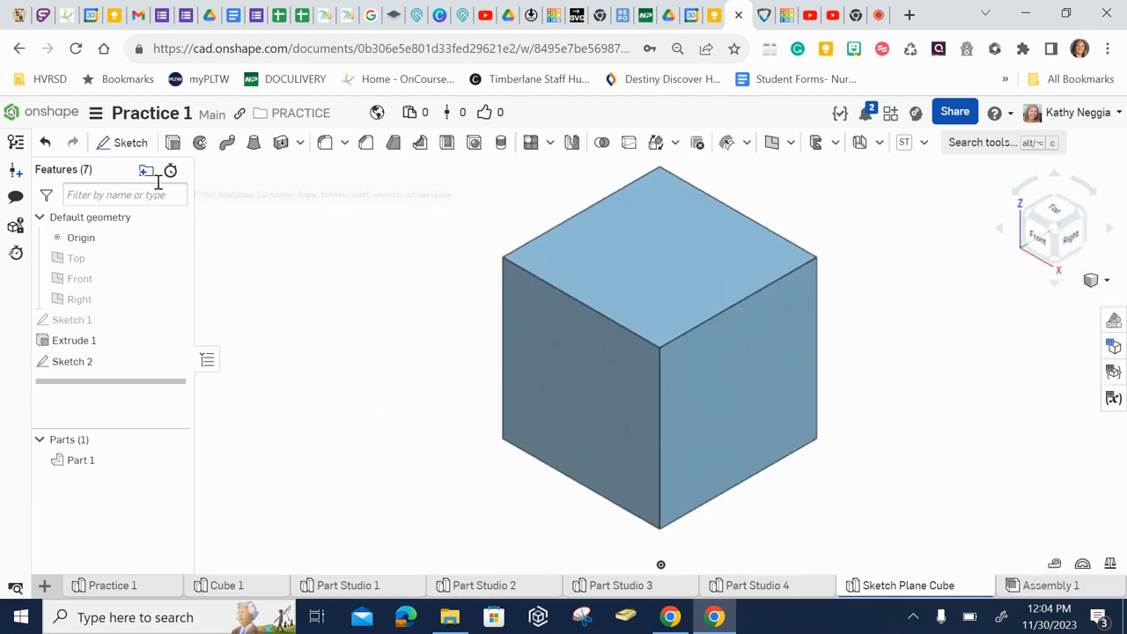
click(174, 144)
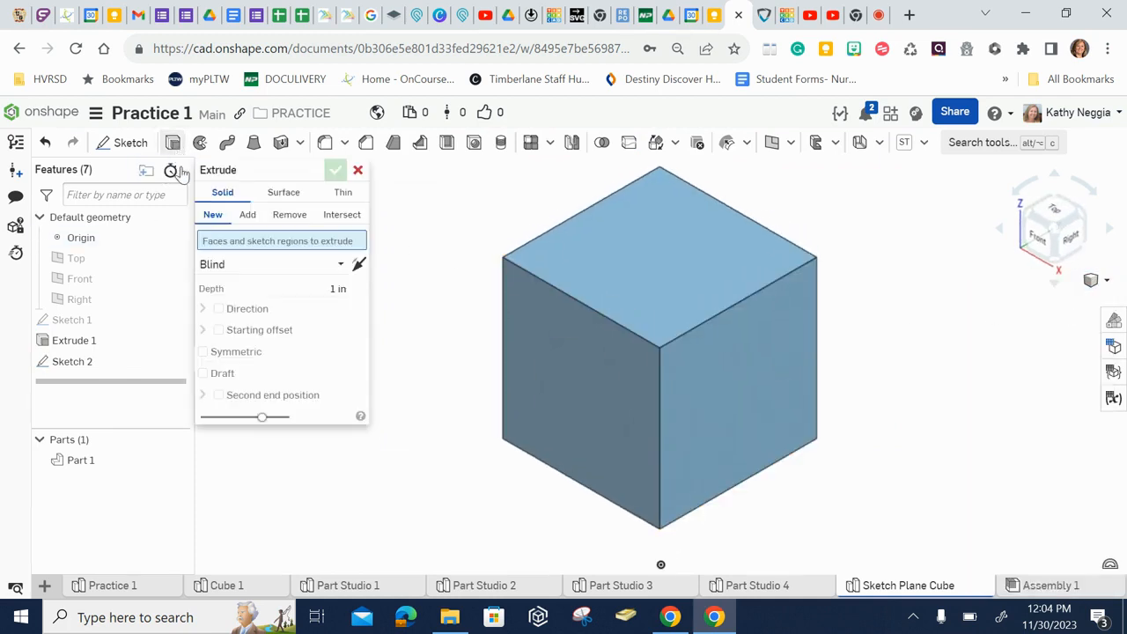
click(571, 408)
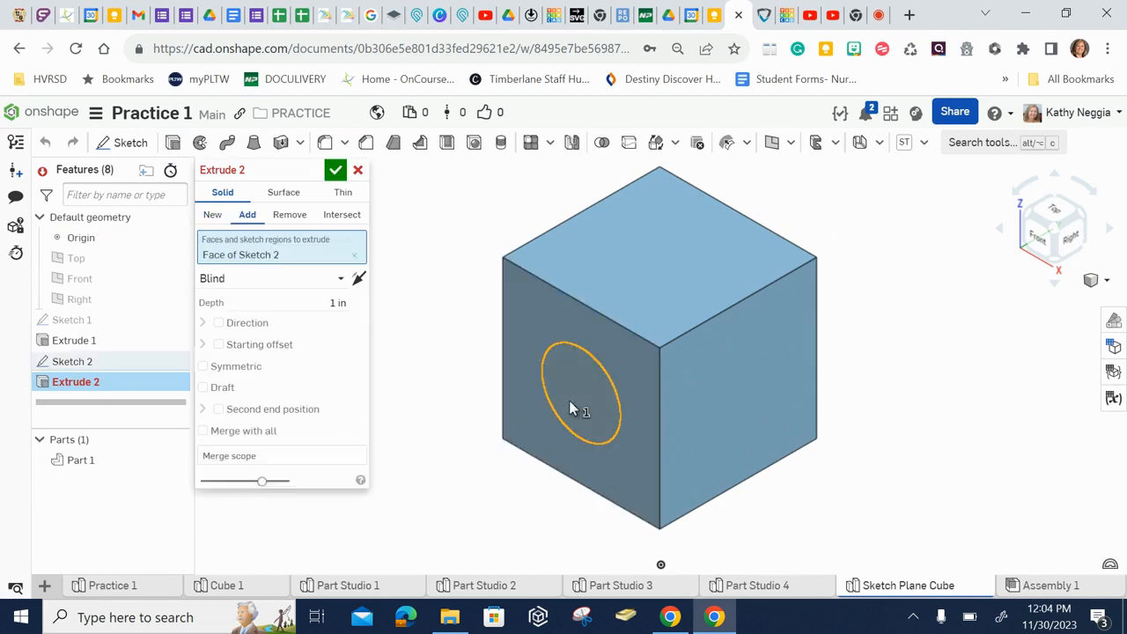
click(340, 302)
key(BackSpace)
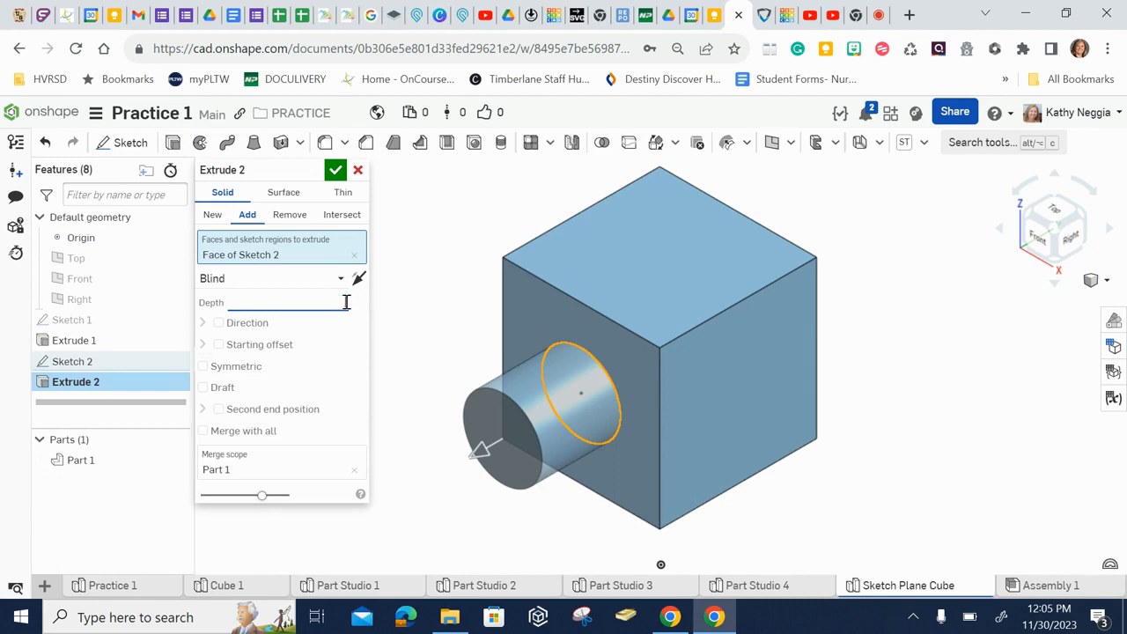
key(Return)
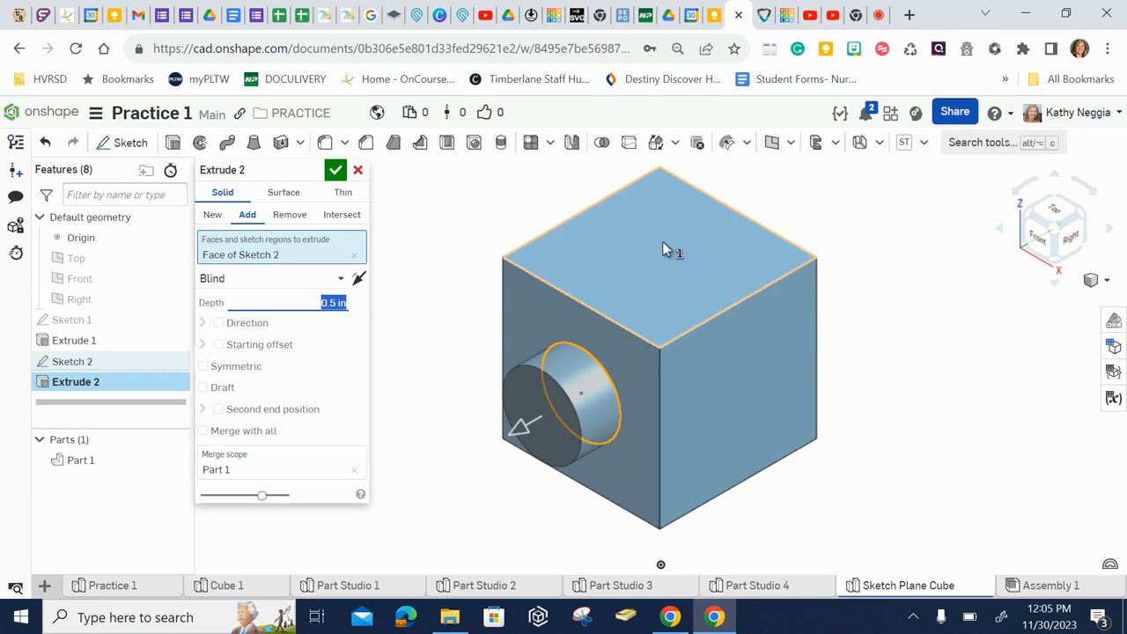
click(337, 172)
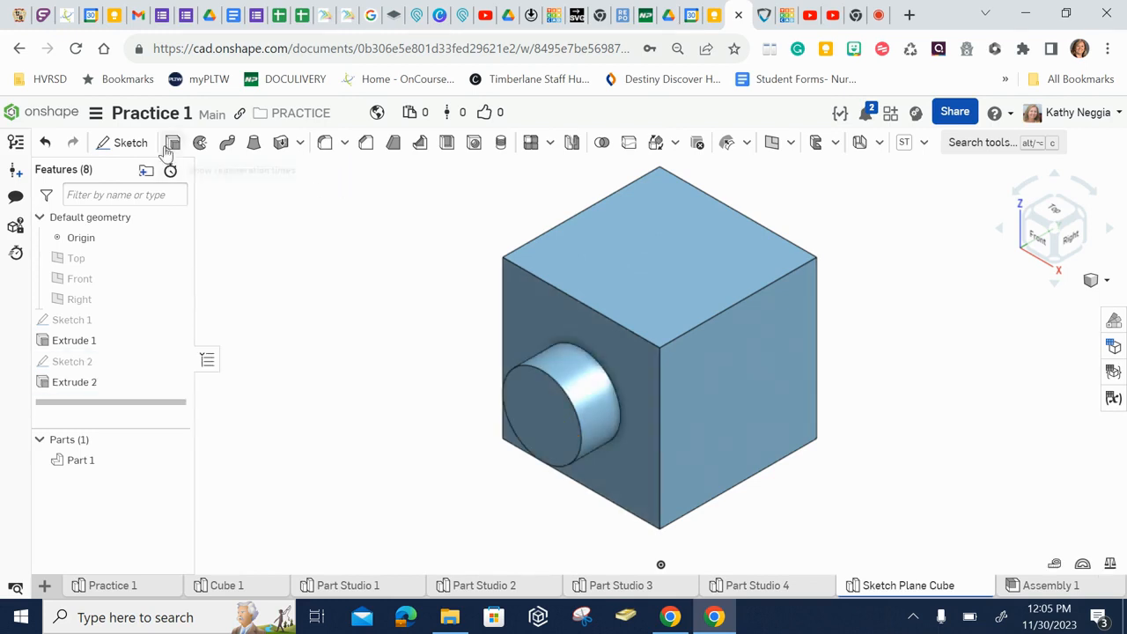
- Start a new sketch on the cube's top face and view it normal to the sketch plane
click(123, 142)
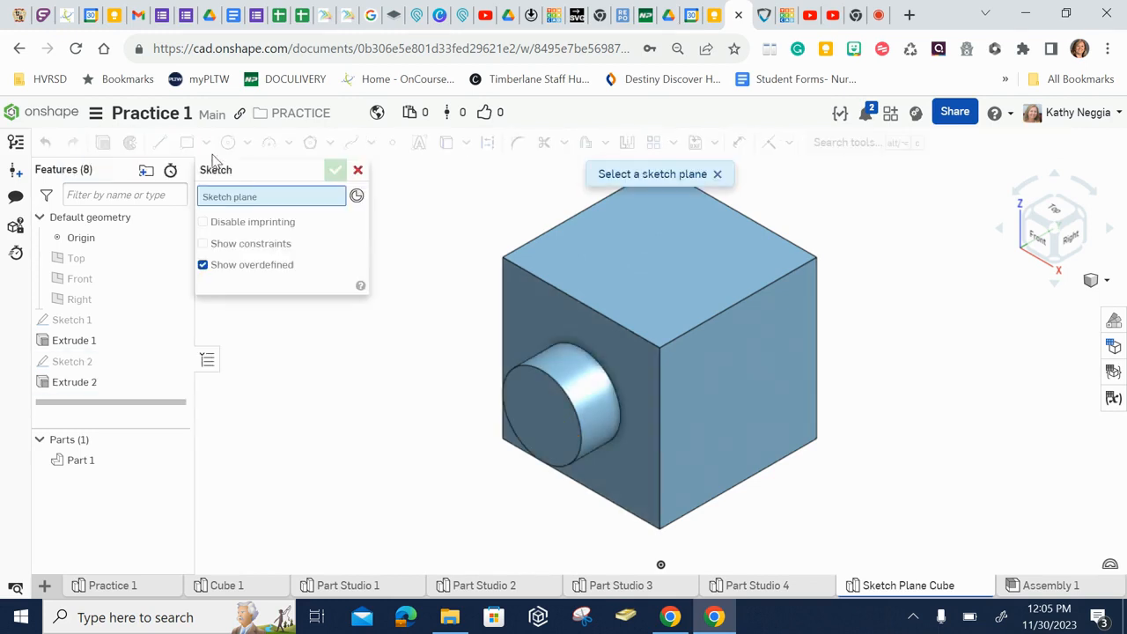
click(644, 271)
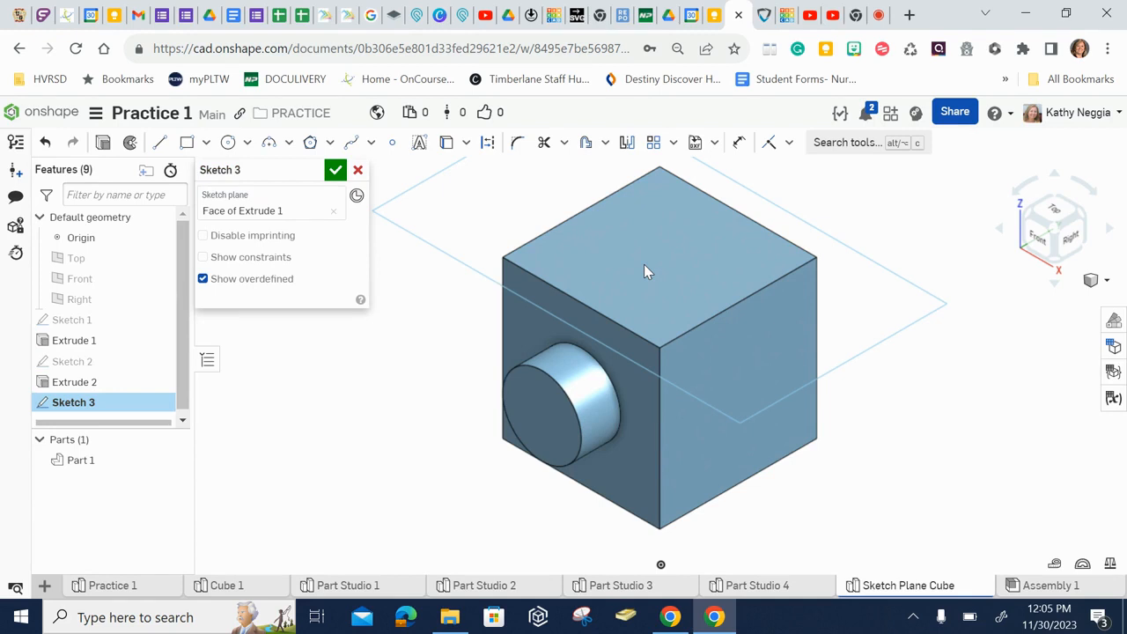
right_click(644, 271)
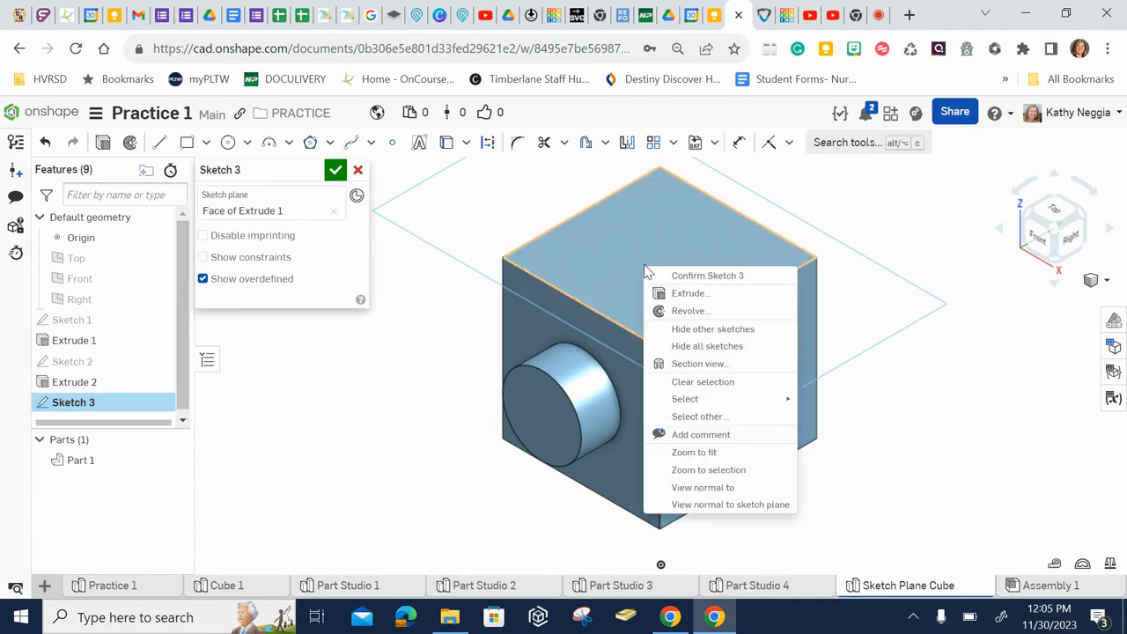
click(713, 507)
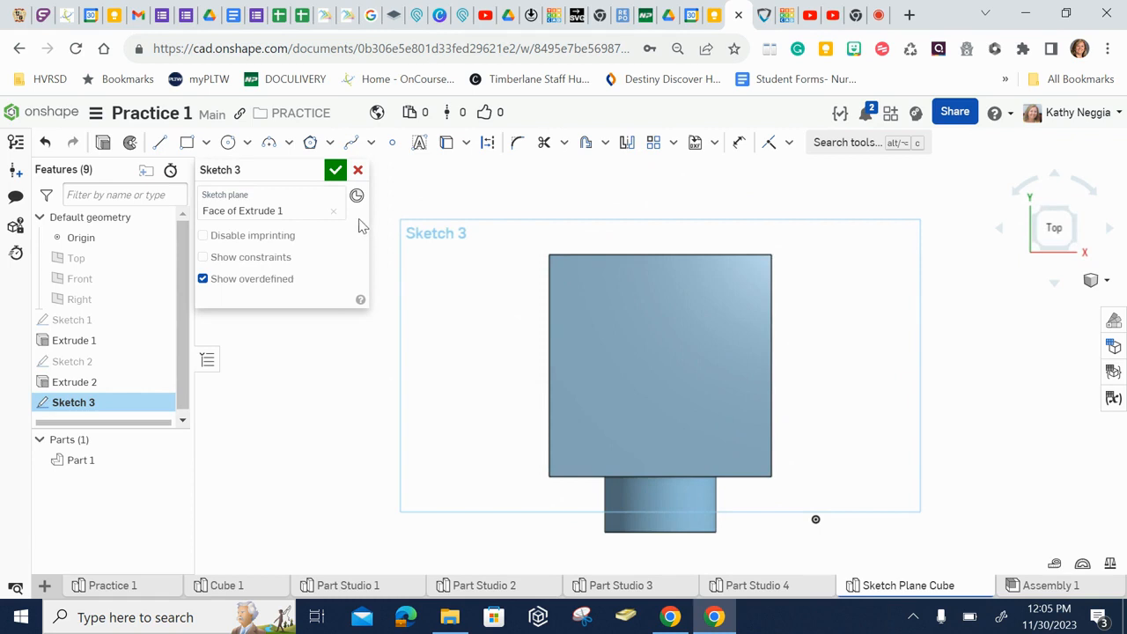
- Draw a center point circle near the middle of the top face with a diameter of 1 in
click(227, 143)
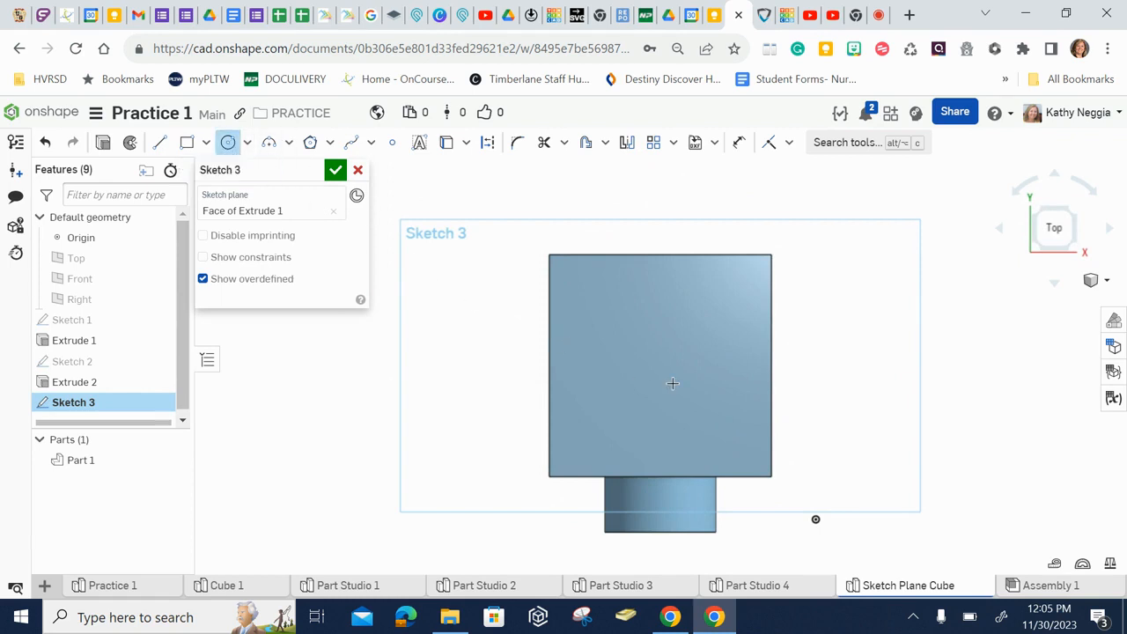
click(665, 352)
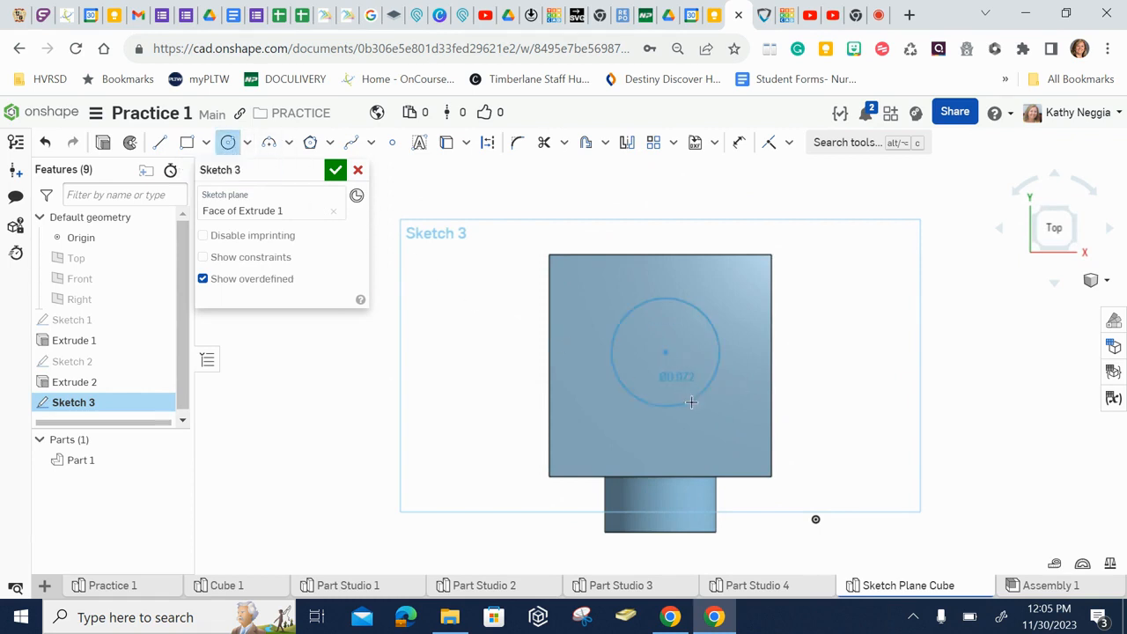
click(693, 404)
text(1)
key(Return)
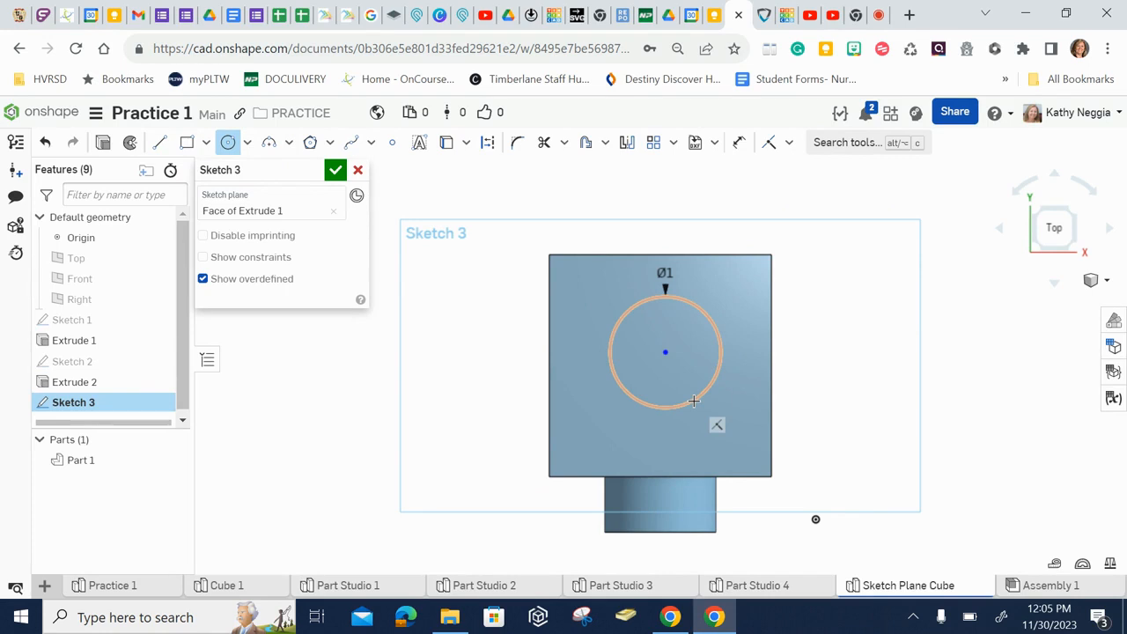
- Dimension the top-face circle's center 1 in horizontally from the face's right edge
key(d)
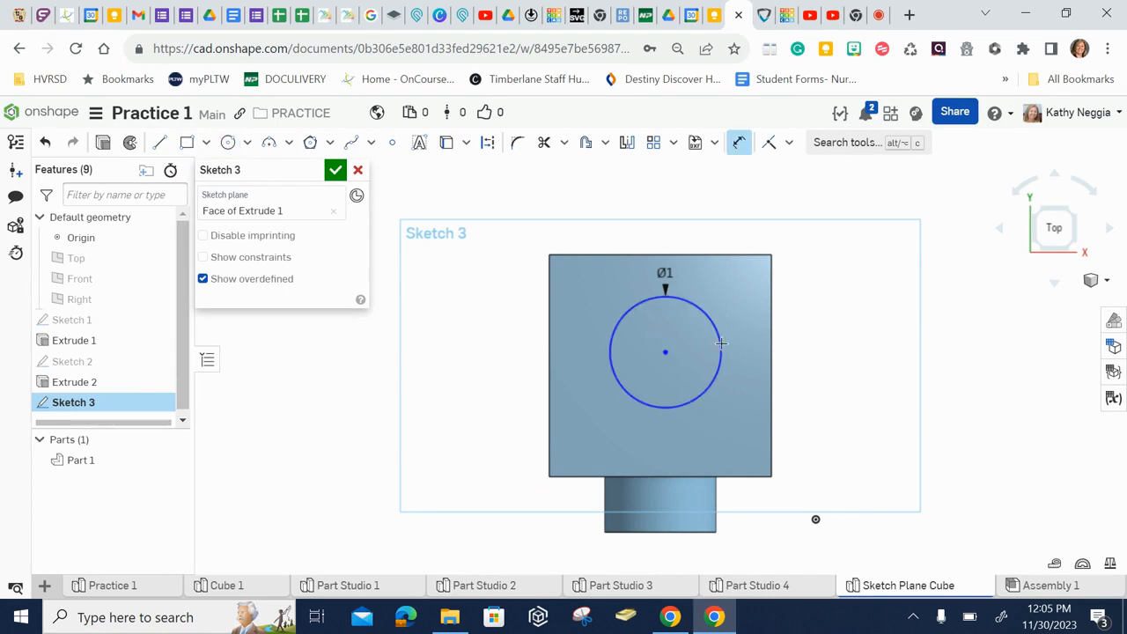
drag(723, 242, 730, 192)
double_click(729, 192)
text(1)
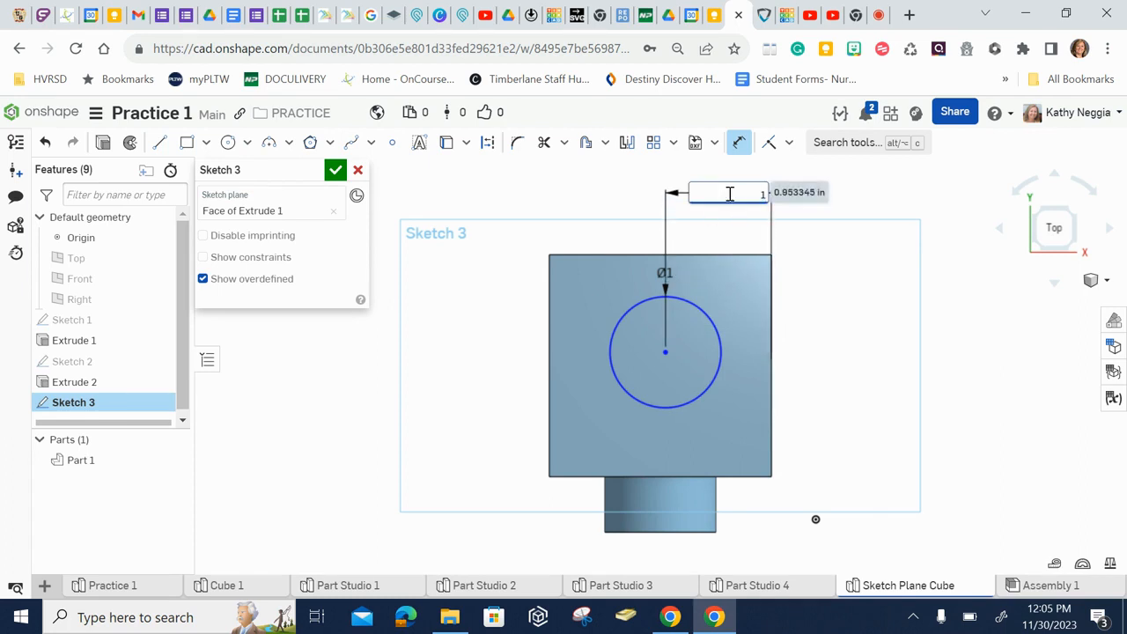
key(Return)
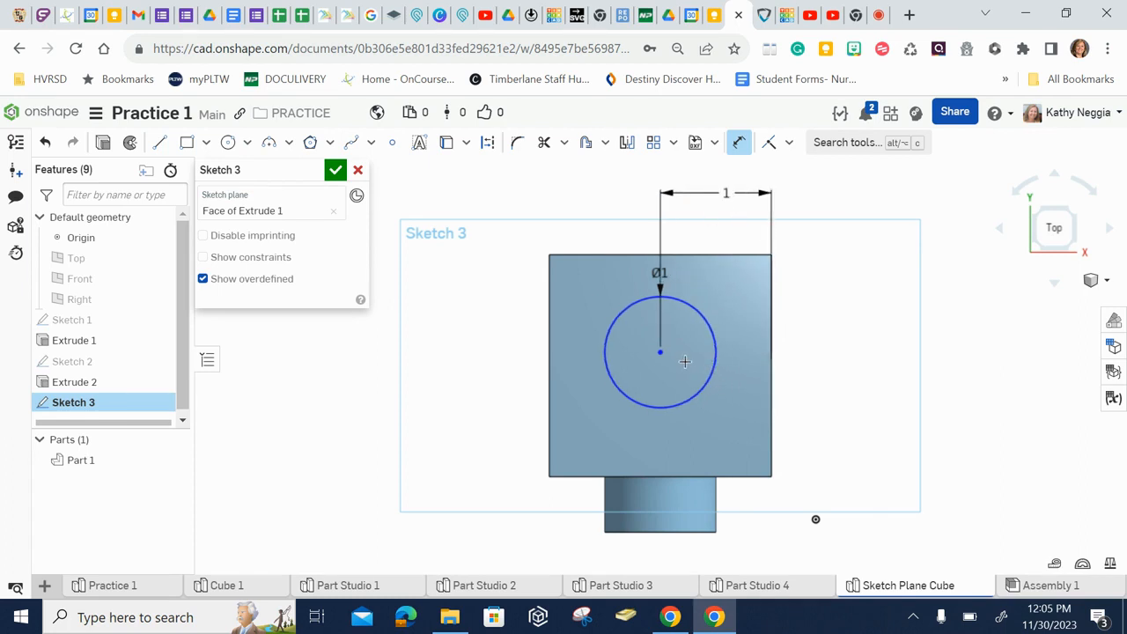
- Dimension the top-face circle's center 1 in from the face's front edge and finish the sketch
click(692, 476)
click(870, 424)
text(1)
key(Return)
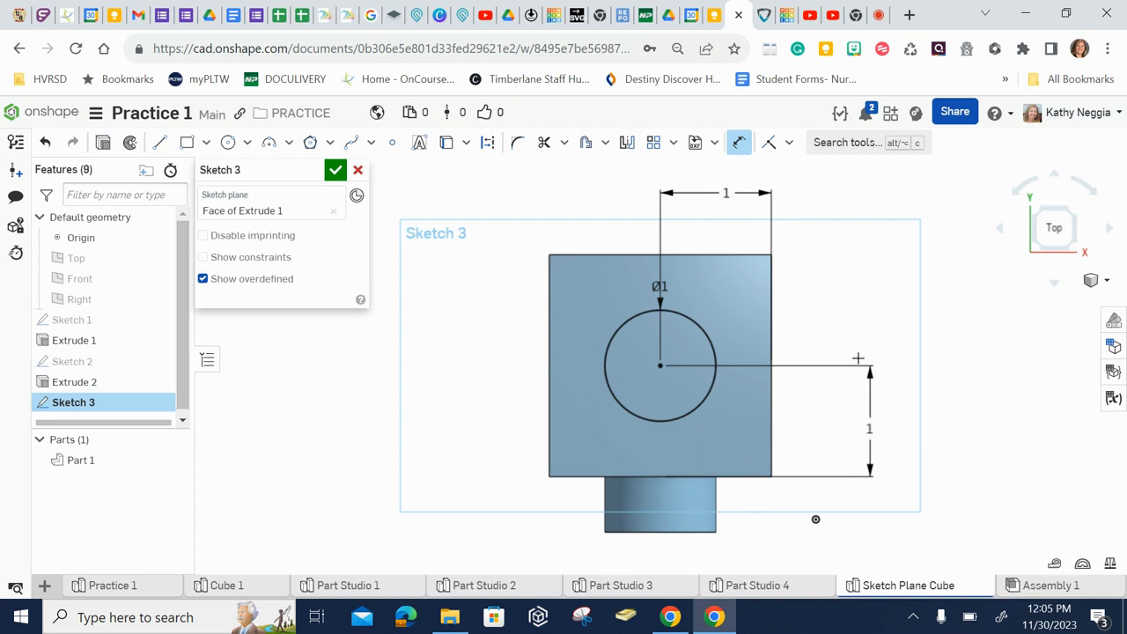
click(337, 171)
- Cut the top-face circle into the cube with a Remove extrude at a blind depth of 0.5 in
mouse_move(702, 473)
right_down()
mouse_move(770, 459)
mouse_move(788, 431)
mouse_move(768, 407)
right_up()
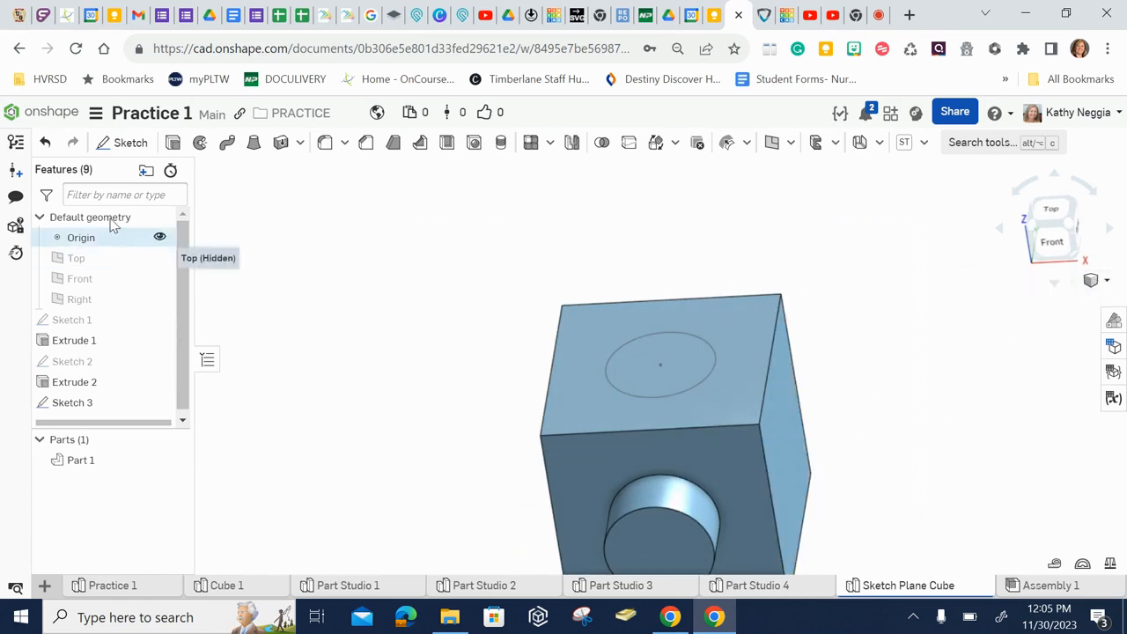
click(172, 142)
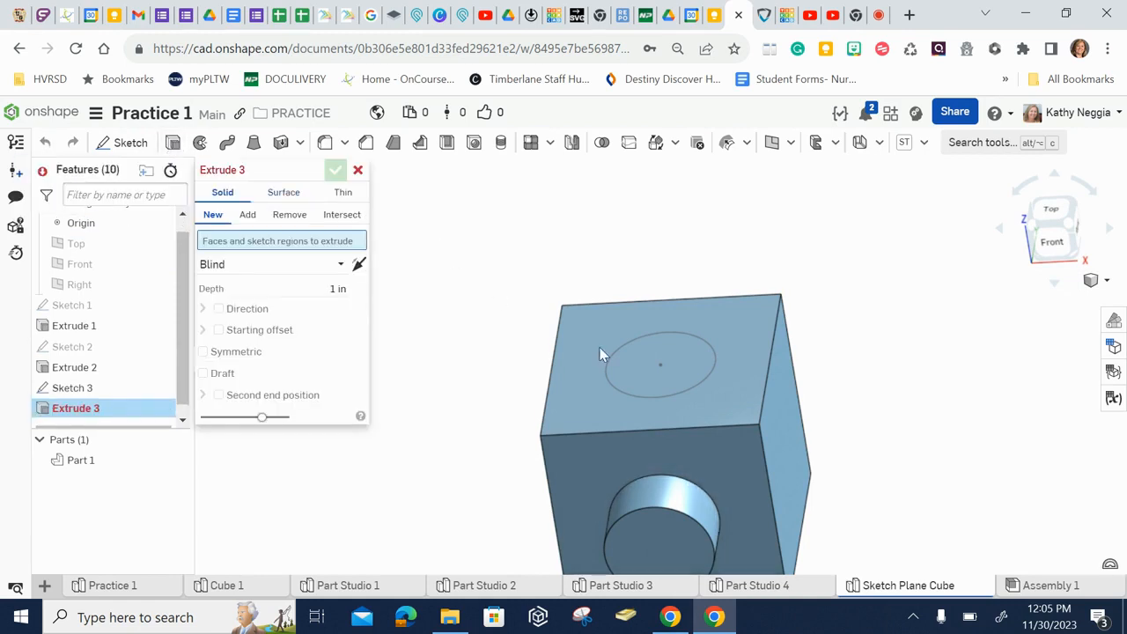
click(625, 353)
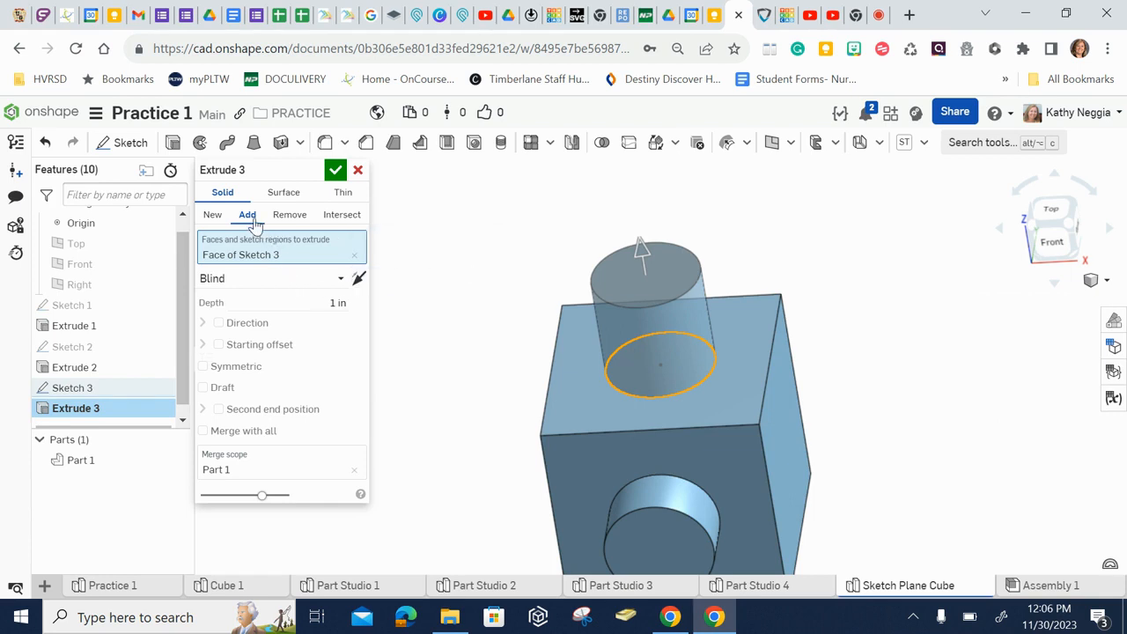
click(287, 219)
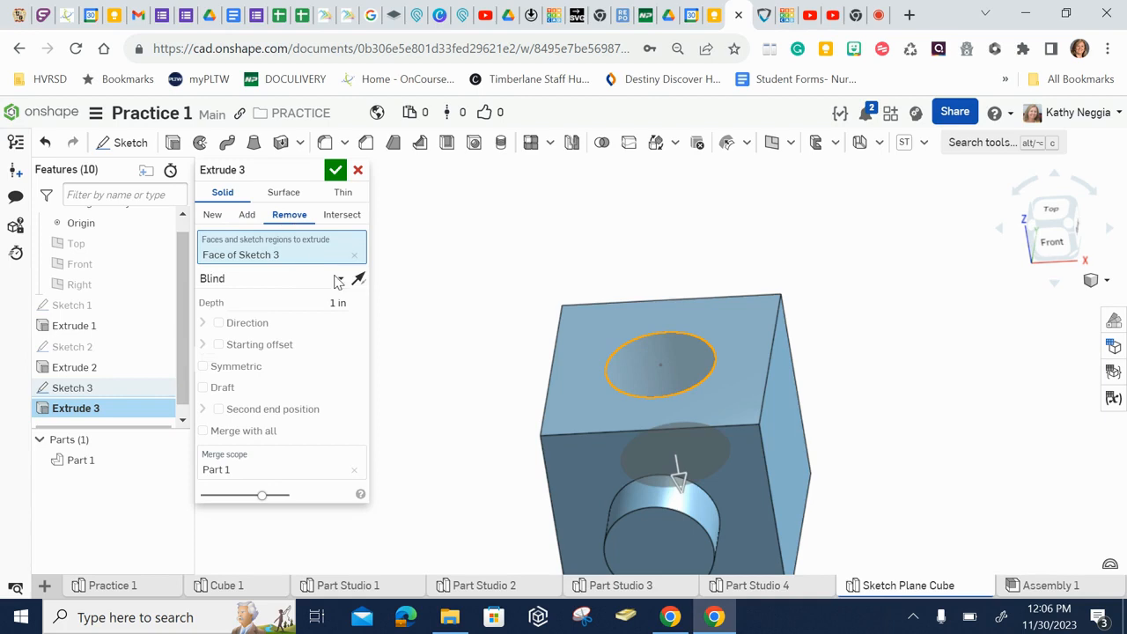
click(343, 304)
key(BackSpace)
text(0.5)
key(Return)
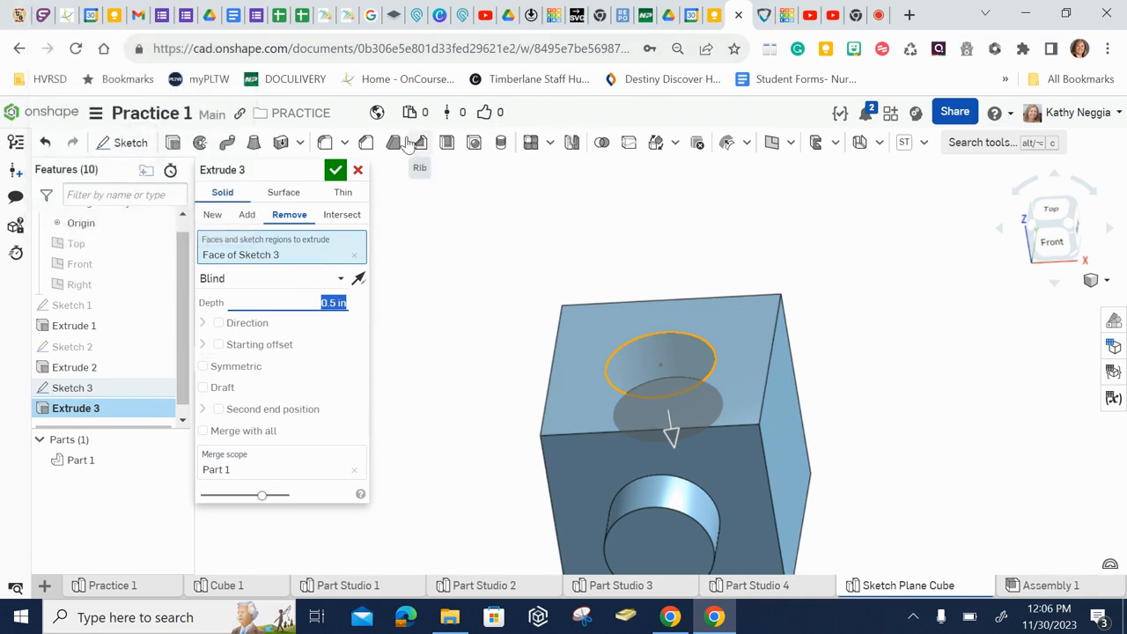
click(334, 169)
- Start a new sketch on the cube's right face and view it normal to the sketch plane
right_drag(641, 322, 536, 319)
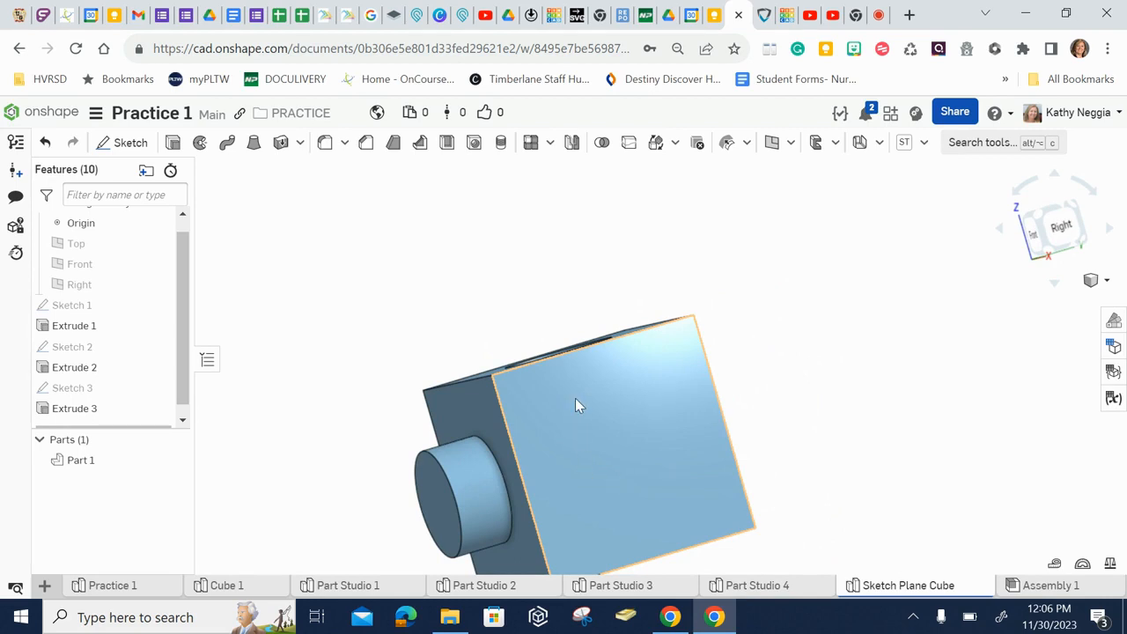
click(135, 144)
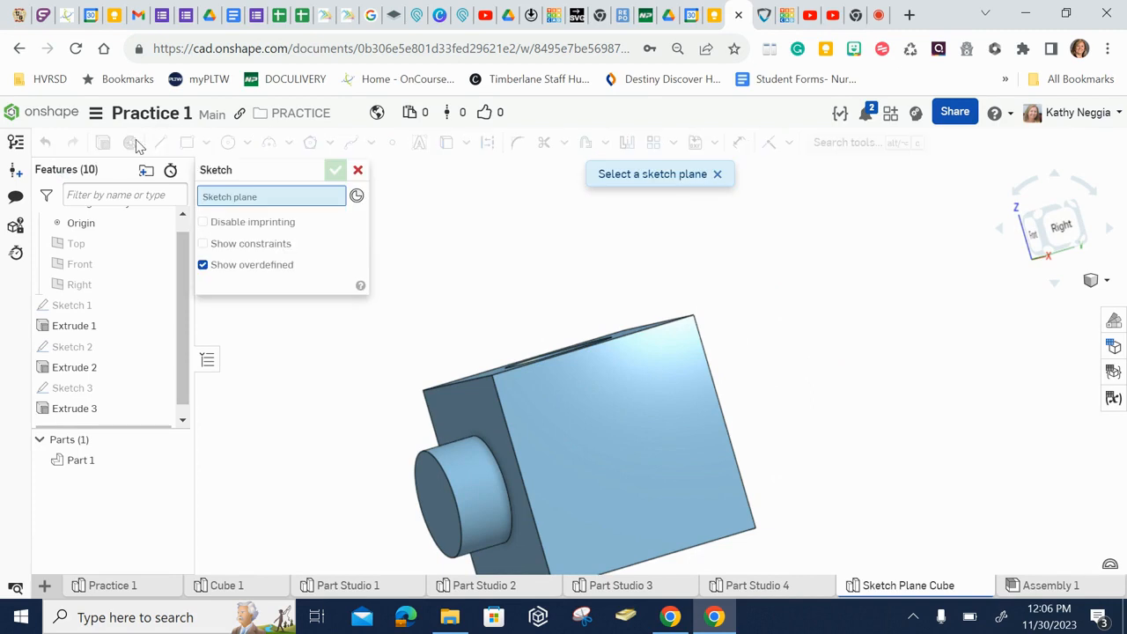
click(610, 469)
right_click(609, 468)
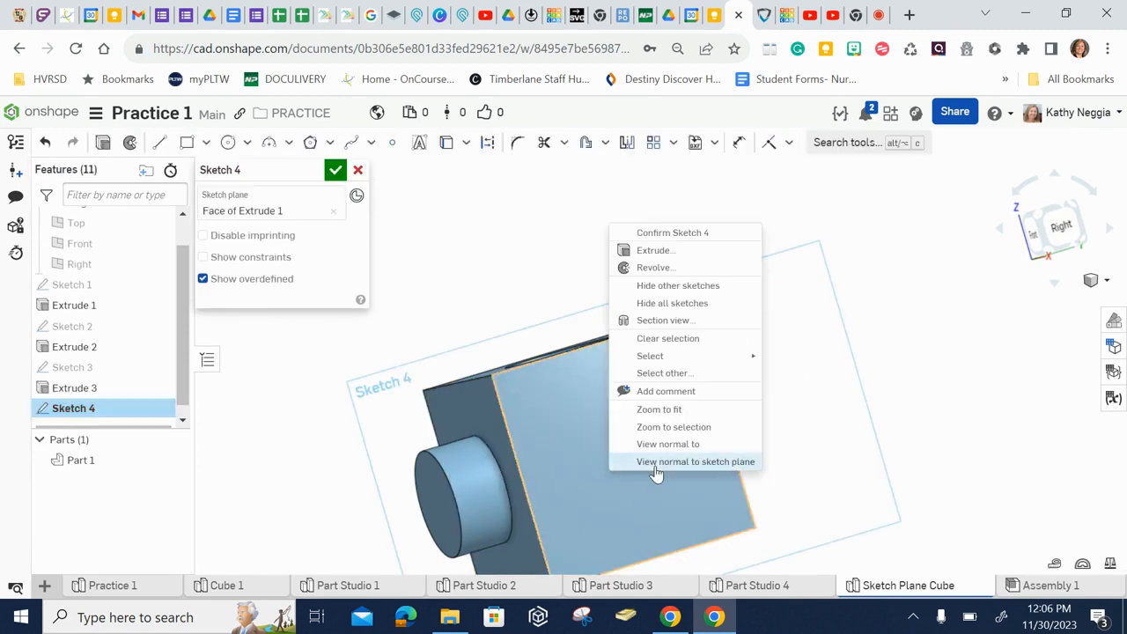
click(656, 462)
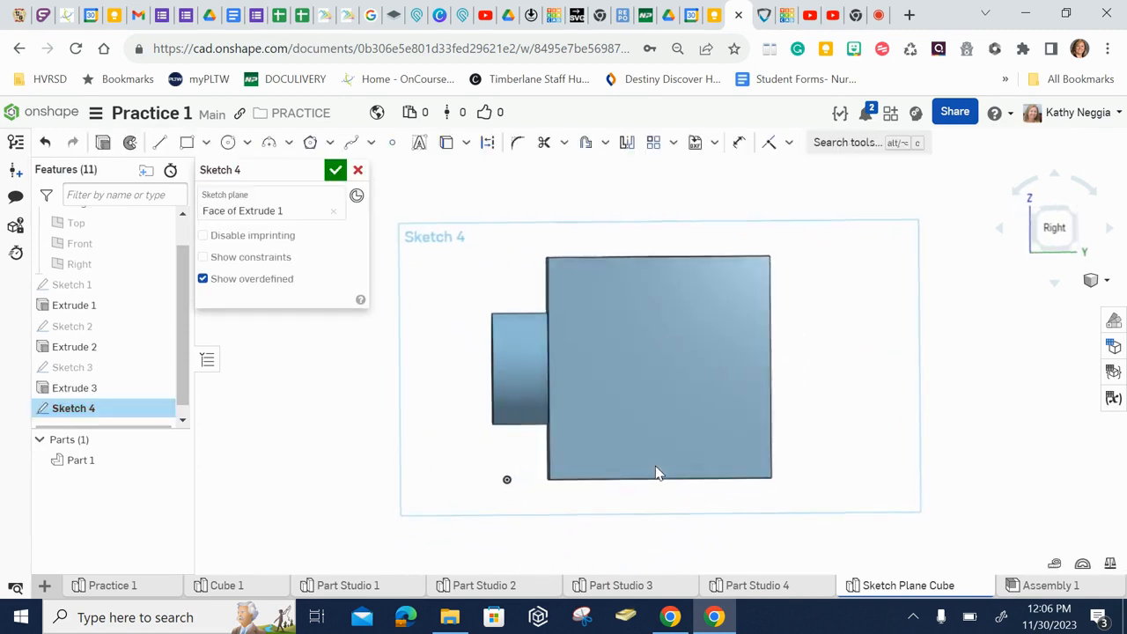
- Draw a 1 in by 1 in corner rectangle inside the cube's right face
click(187, 143)
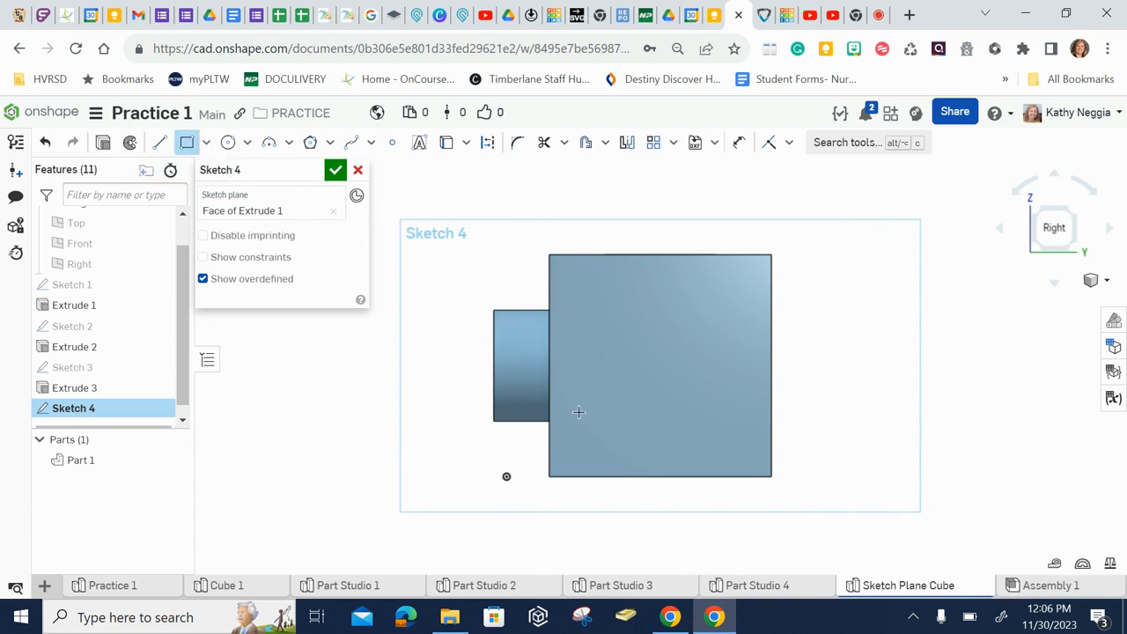
click(604, 327)
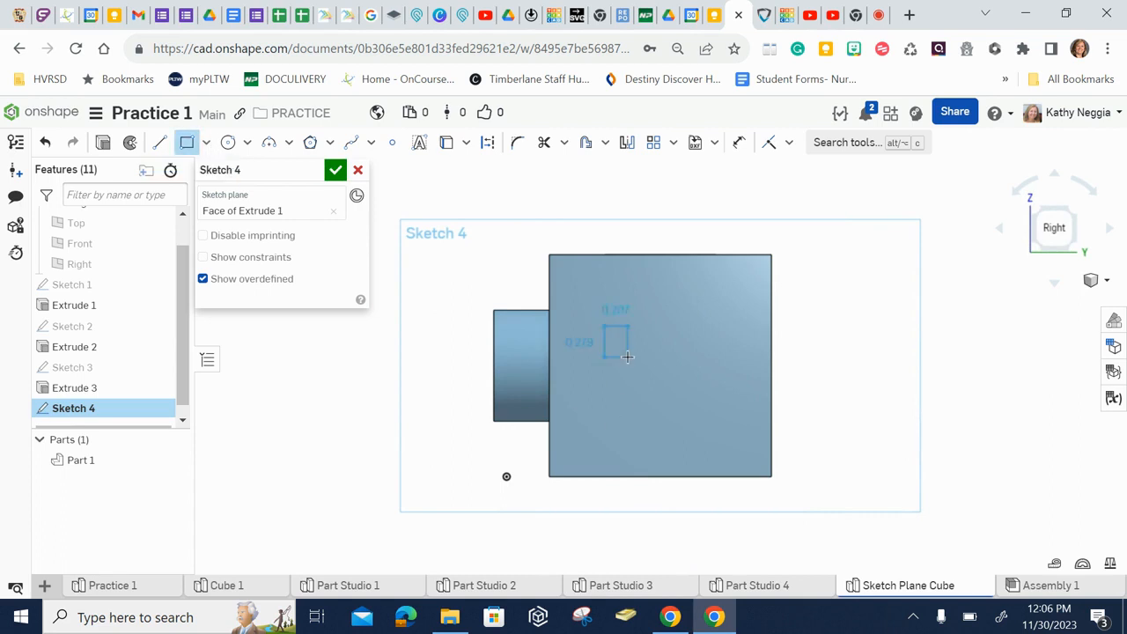
click(701, 407)
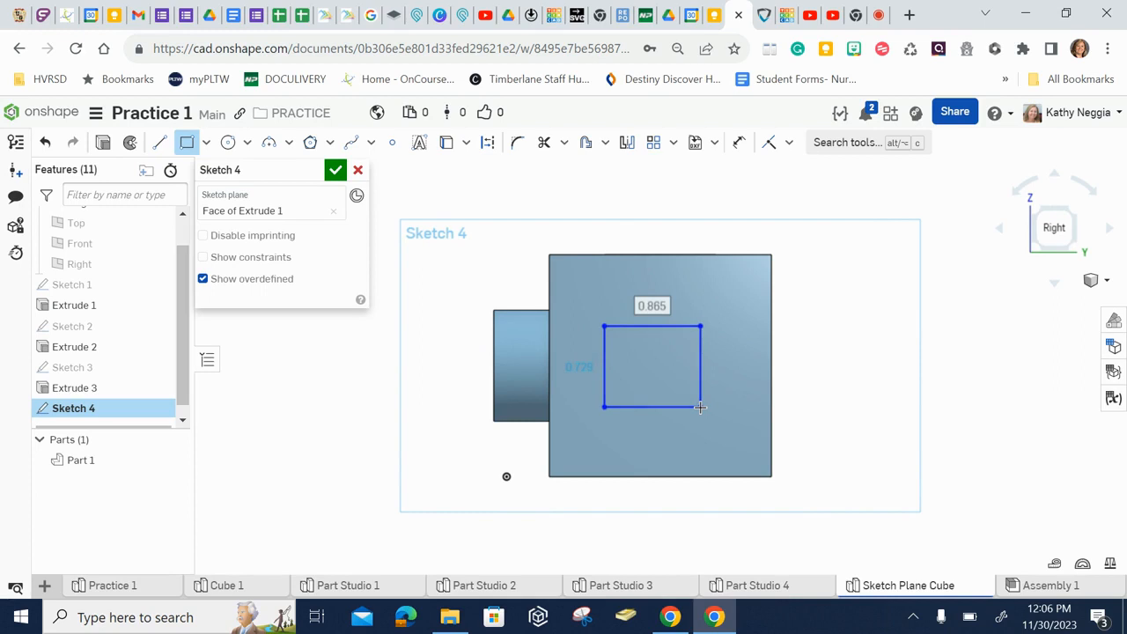
text(1)
key(Tab)
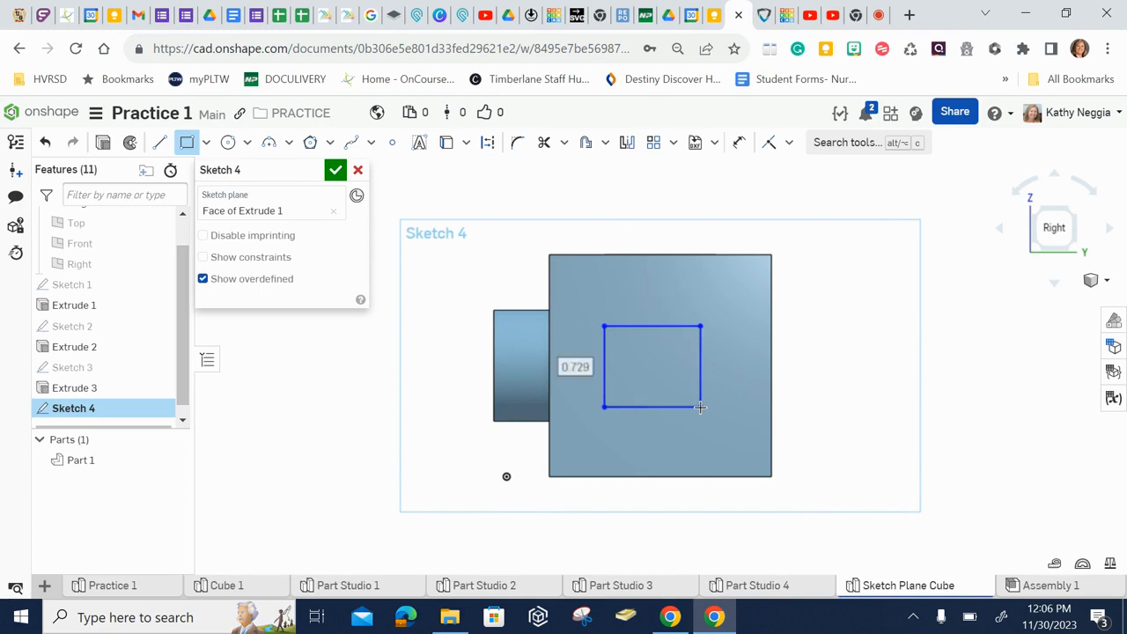
text(1)
key(Return)
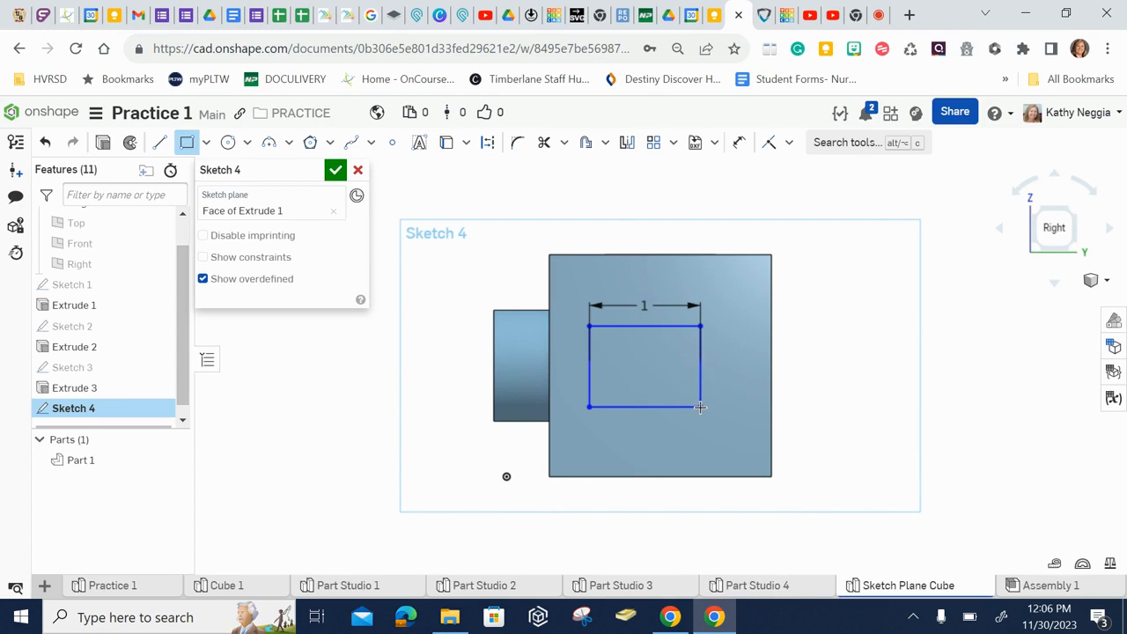
key(Escape)
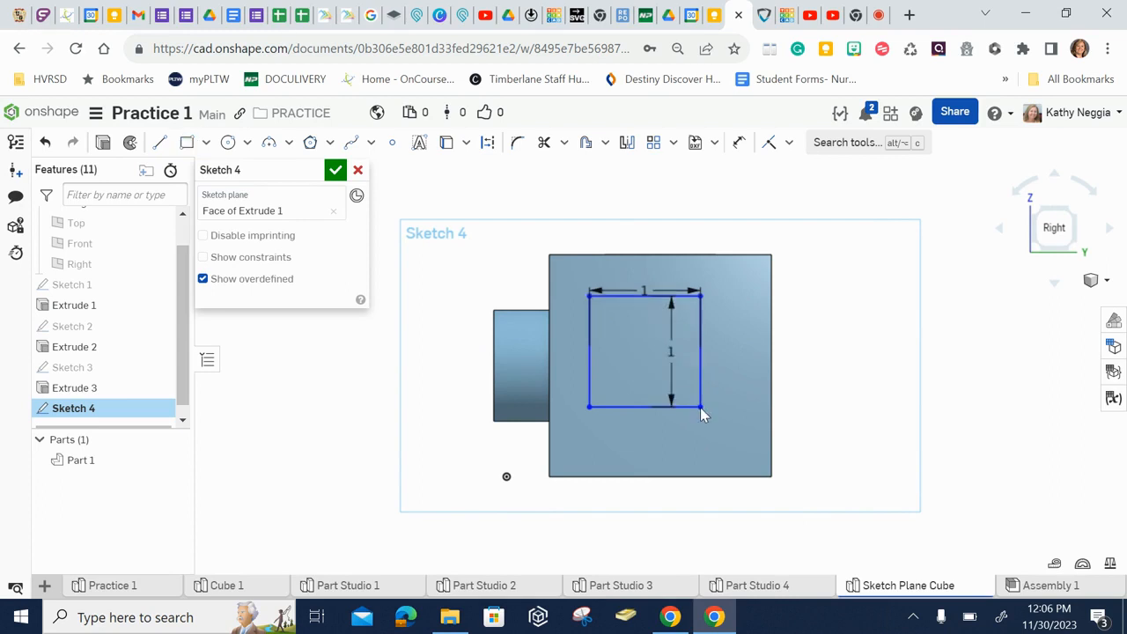
- Reposition the square's width and height dimensions outside the cube's outline
drag(668, 355, 727, 356)
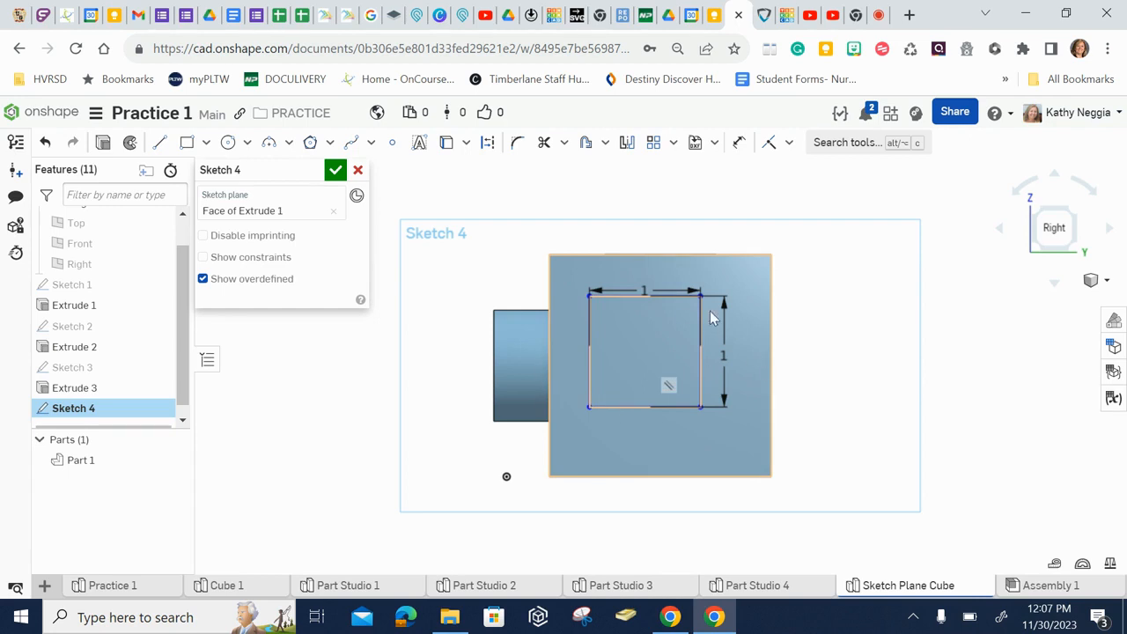
drag(649, 290, 648, 227)
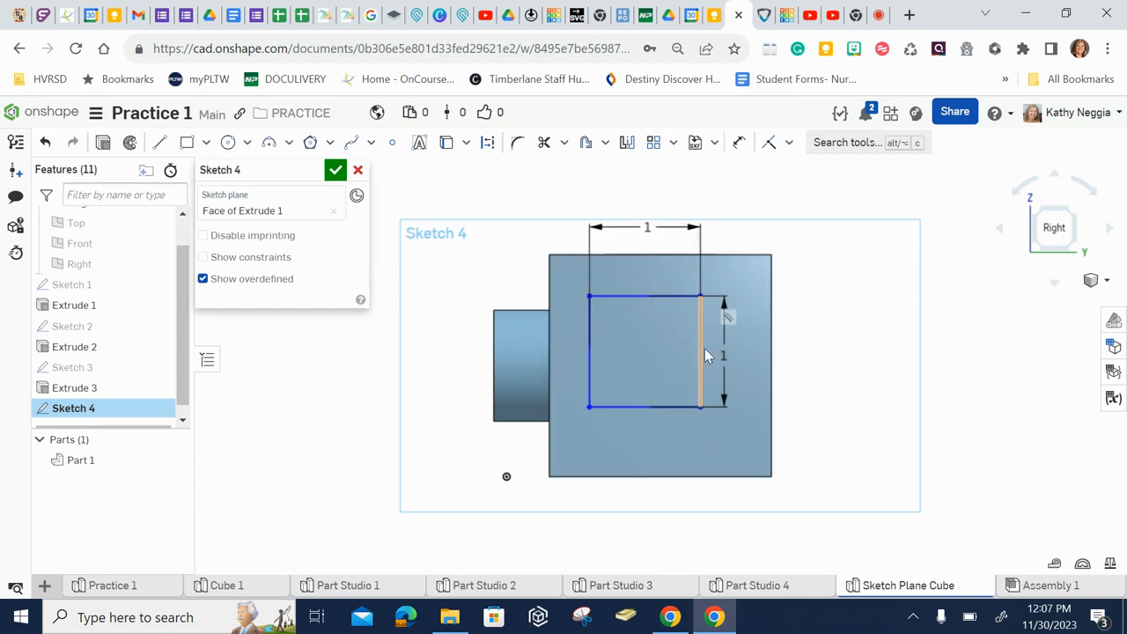
drag(725, 354, 819, 349)
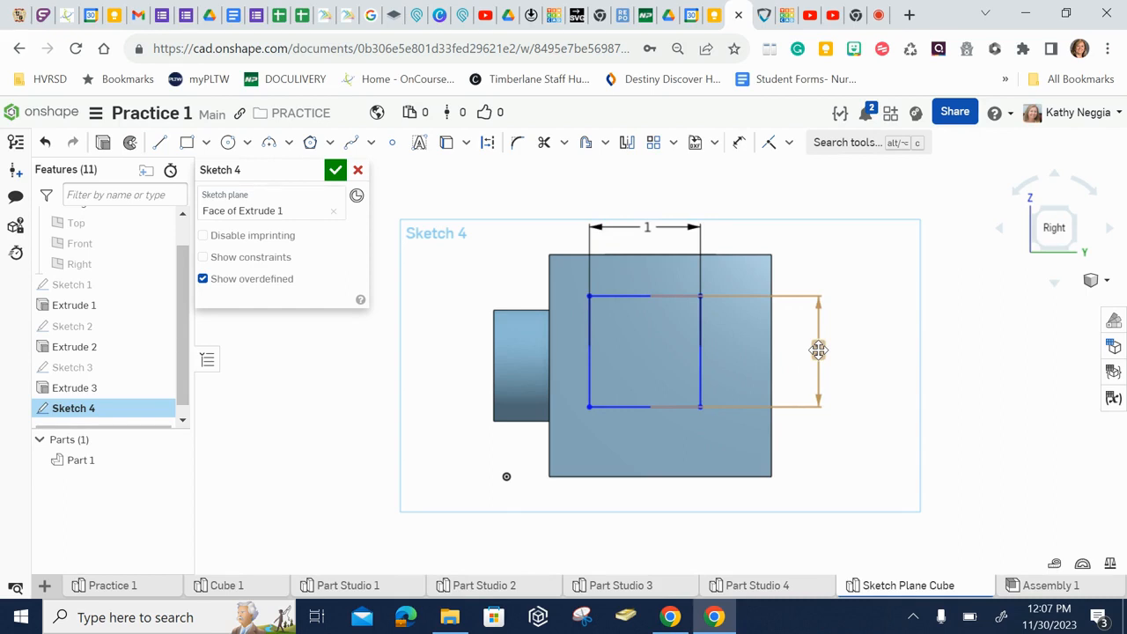
- Dimension the square's top side 0.5 in below the face's top edge
key(u)
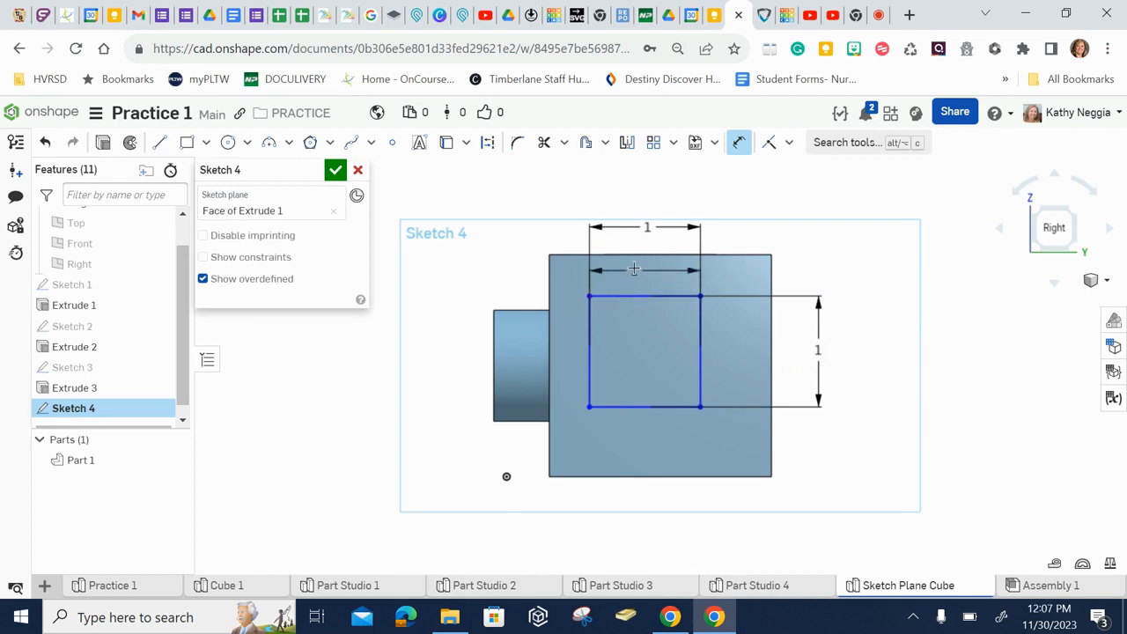
click(636, 254)
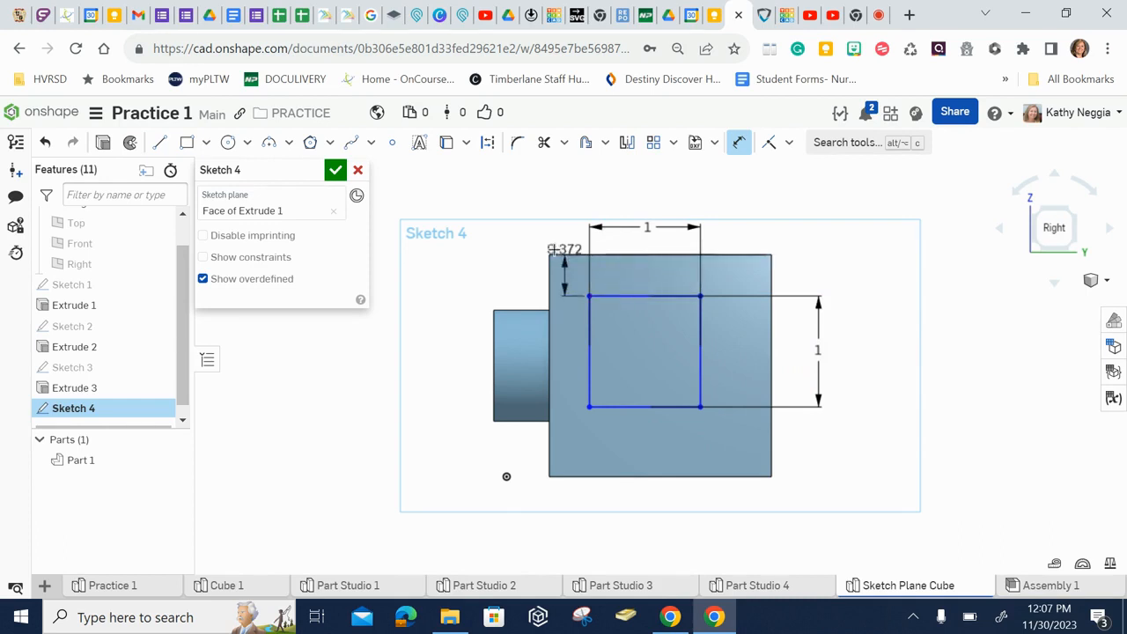
click(458, 273)
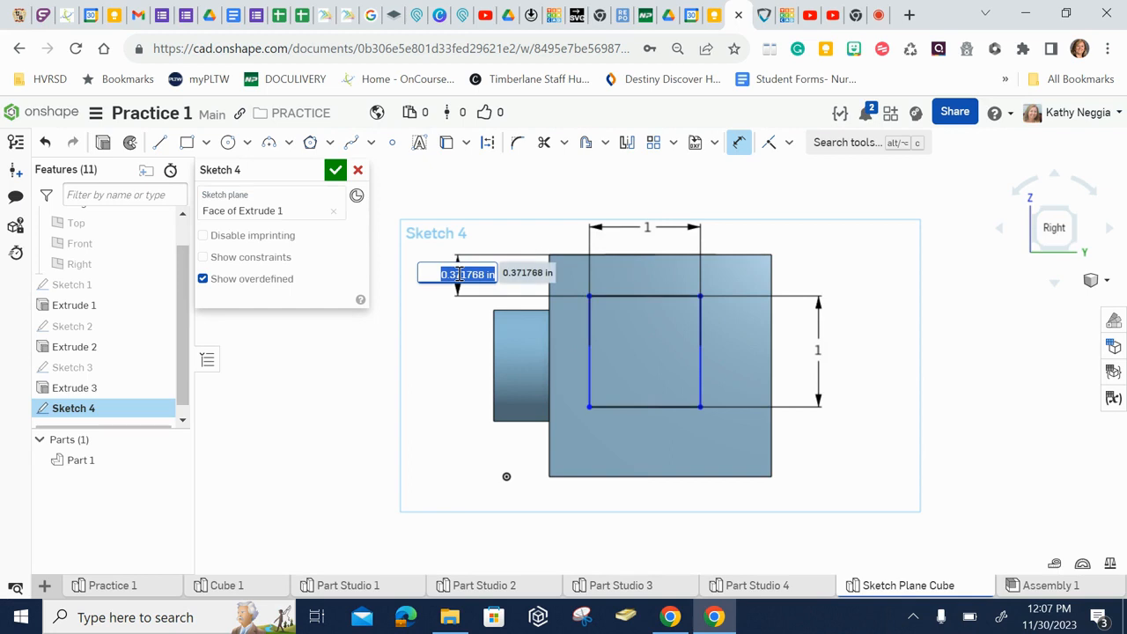
text(0.5)
key(Return)
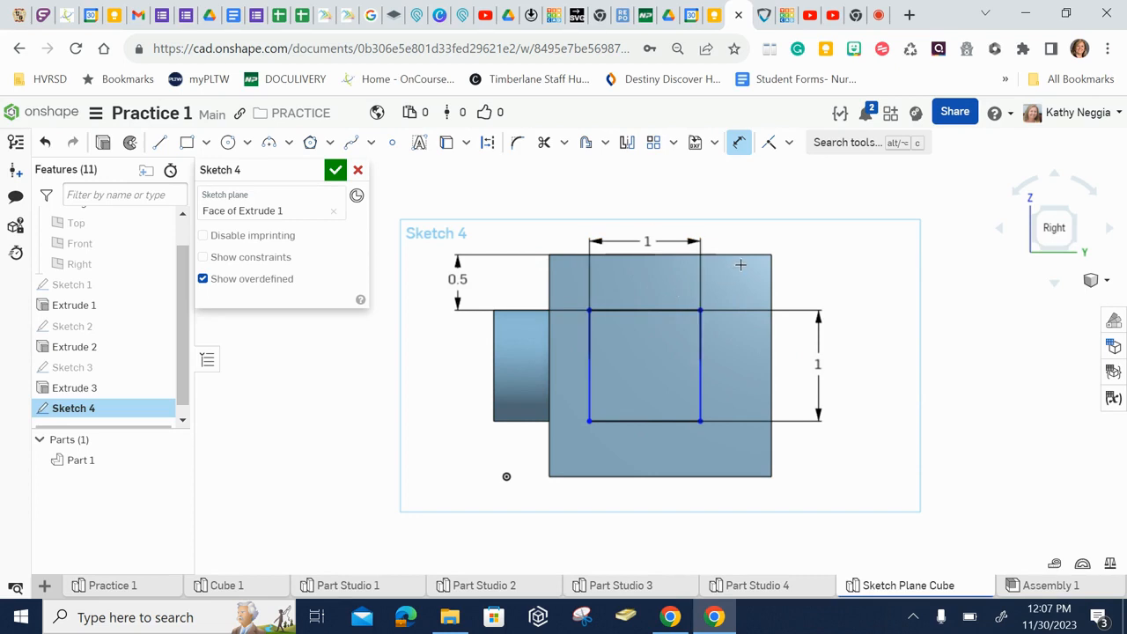
- Dimension the square's right side 0.5 in from the face's right edge and finish the sketch
click(703, 391)
click(770, 372)
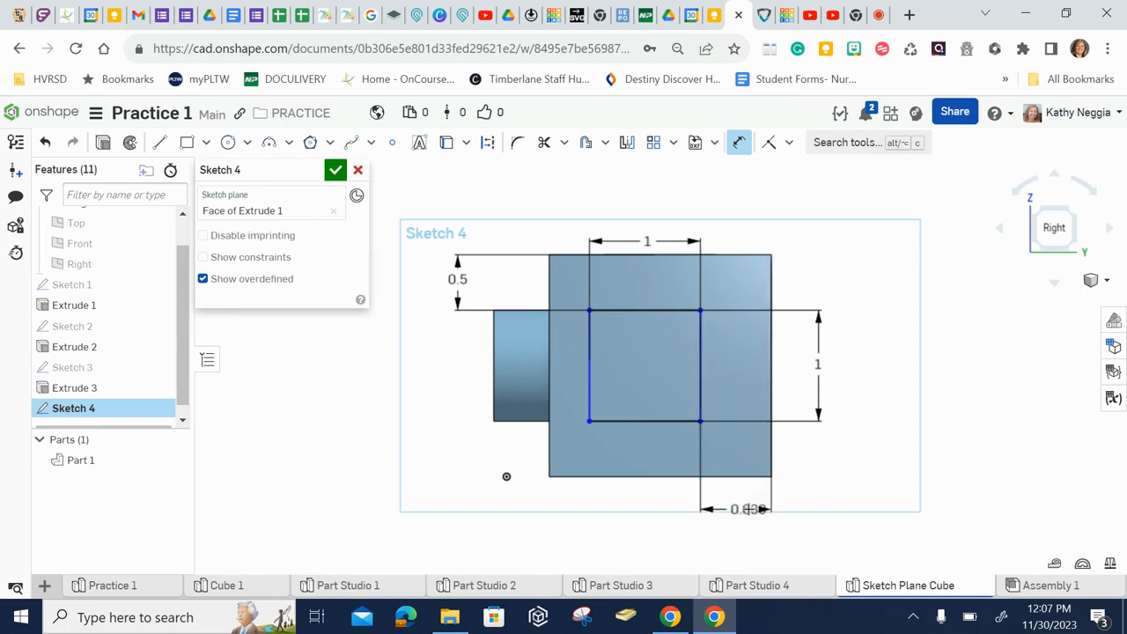
click(746, 509)
text(0.5)
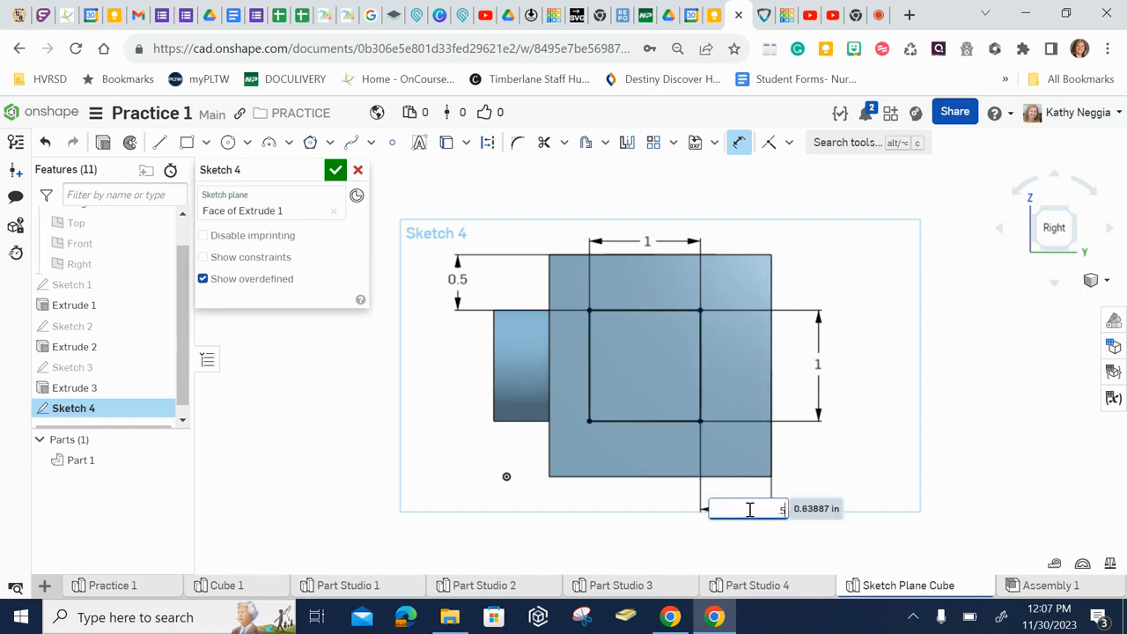
key(Return)
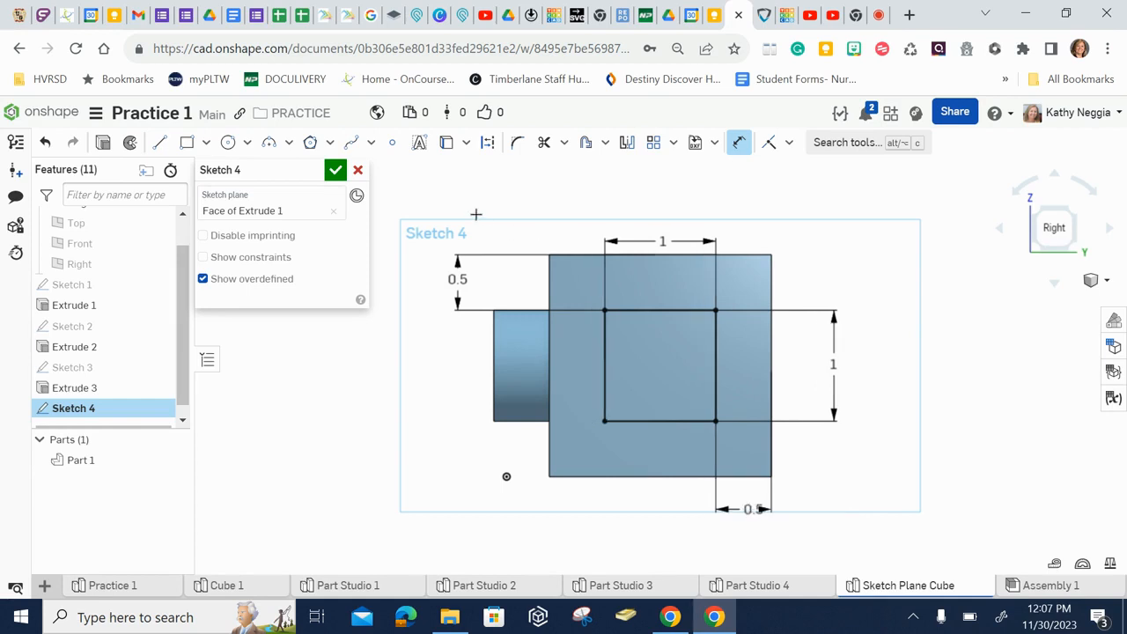
click(335, 170)
- Extrude the right-face square outward as an Add with a blind depth of 0.5 in, and show the model in isometric view
key(shift+7)
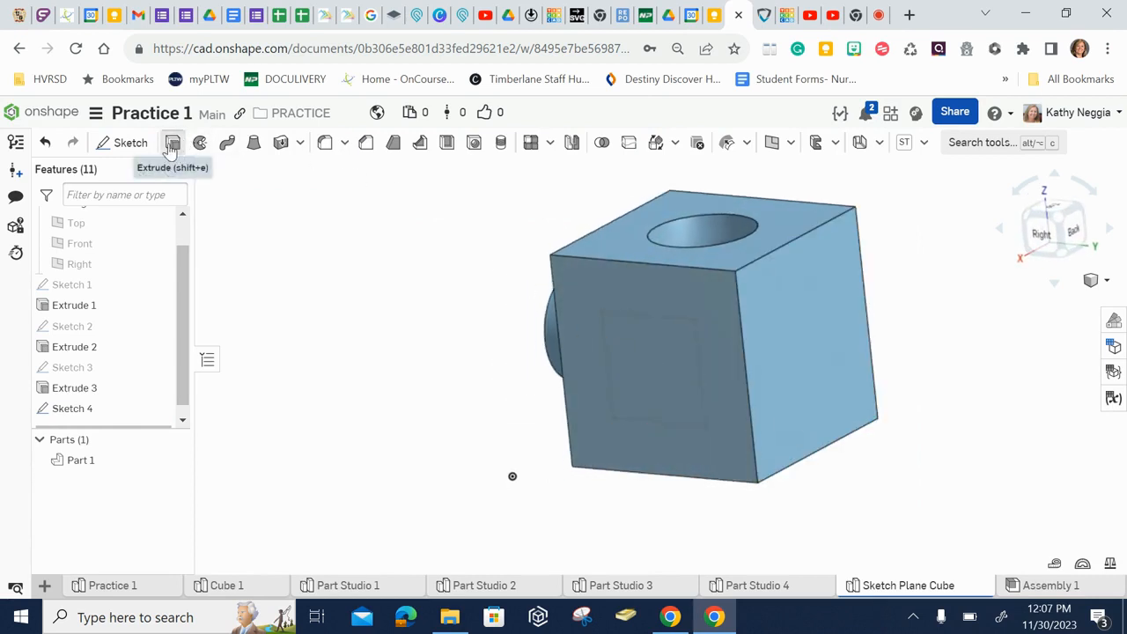
click(175, 144)
click(674, 388)
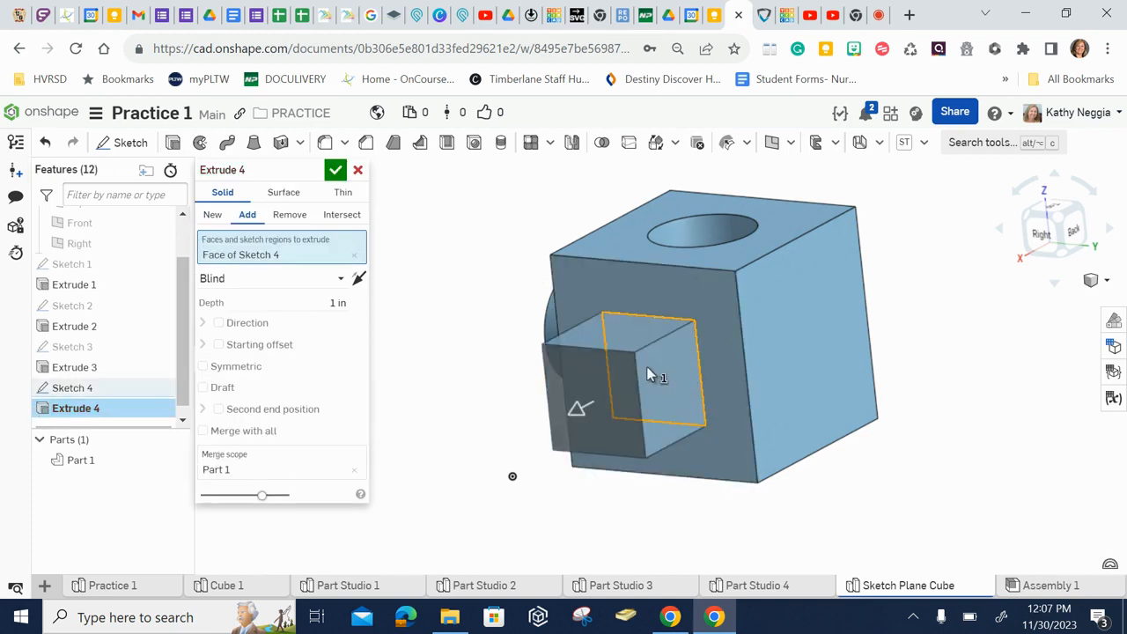
click(340, 303)
text(0.5)
key(Return)
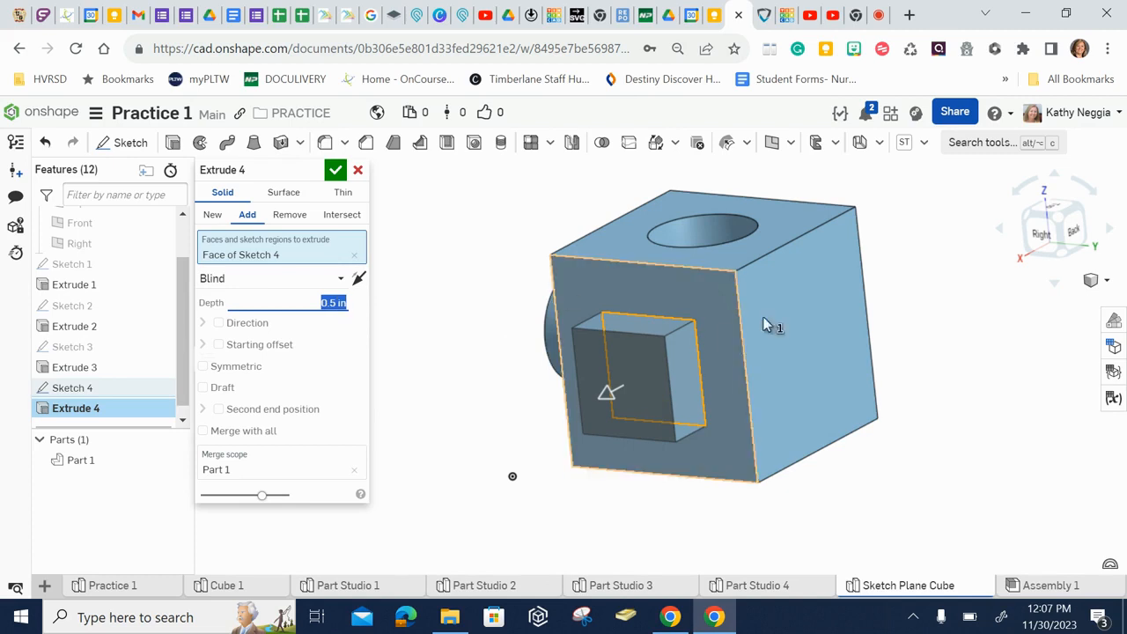
click(1110, 284)
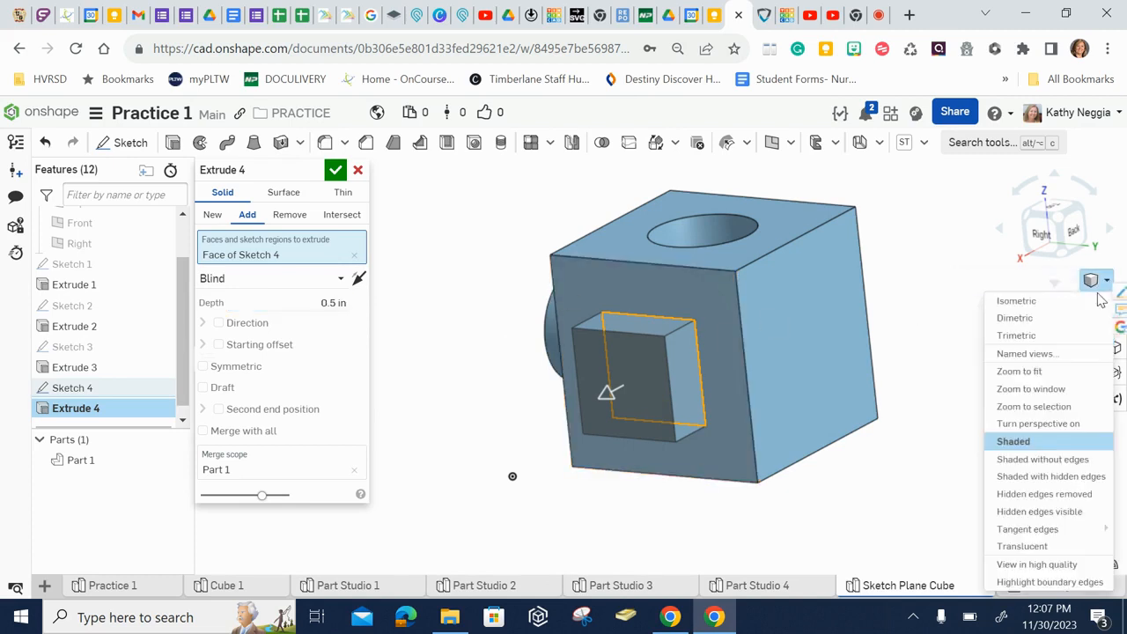
click(1060, 304)
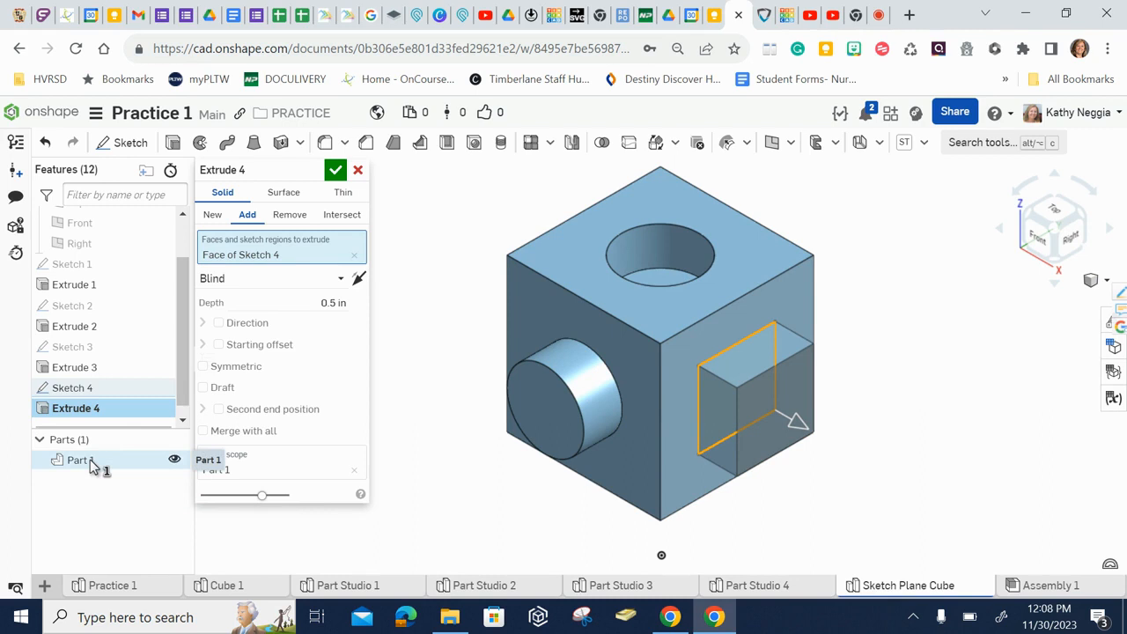
click(337, 172)
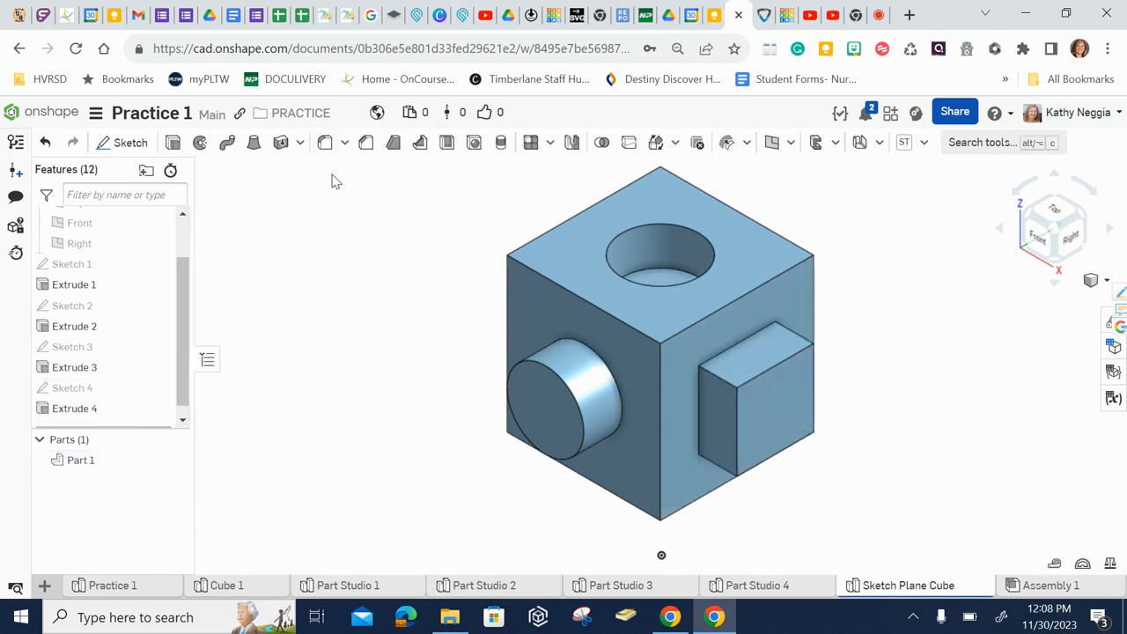
- Rename the part as Sketch Plane Cube
right_click(55, 463)
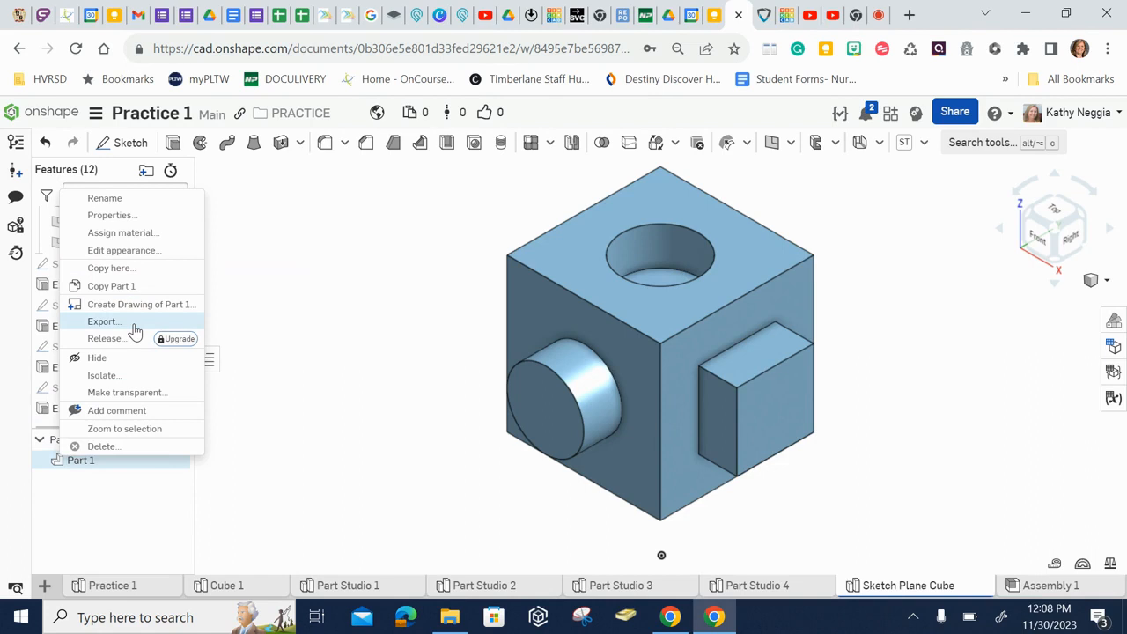
click(118, 513)
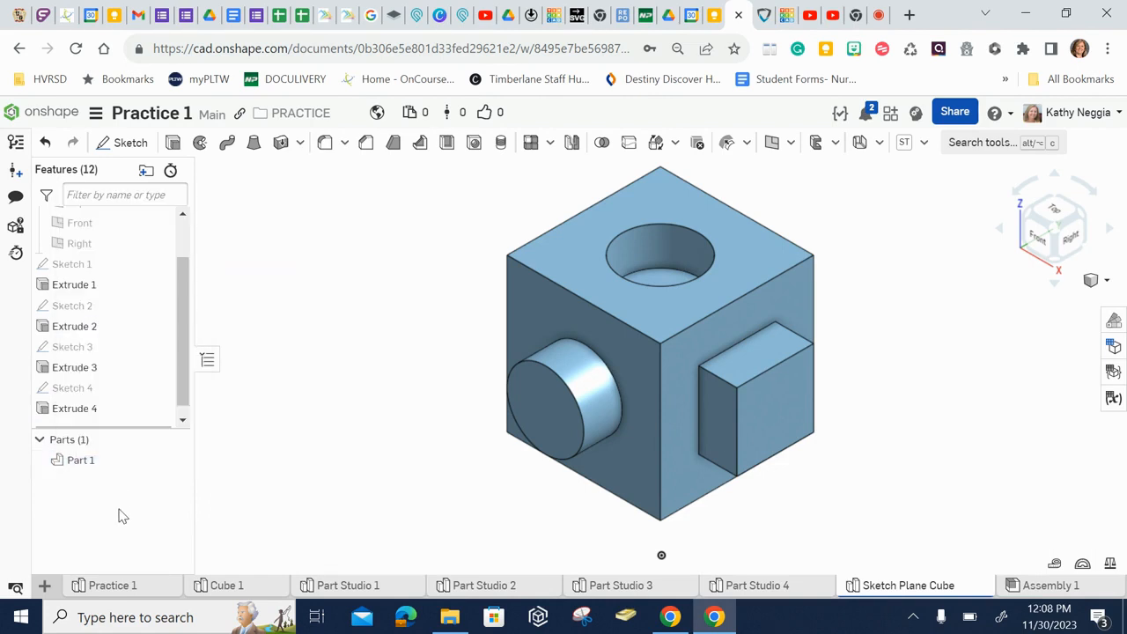
right_click(93, 465)
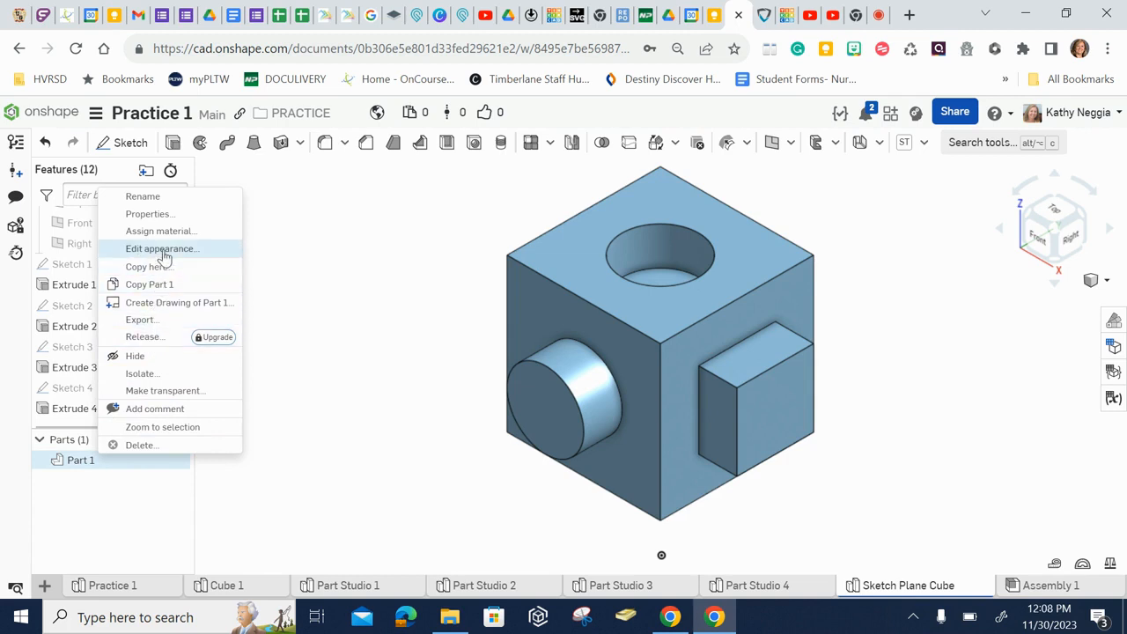
click(176, 196)
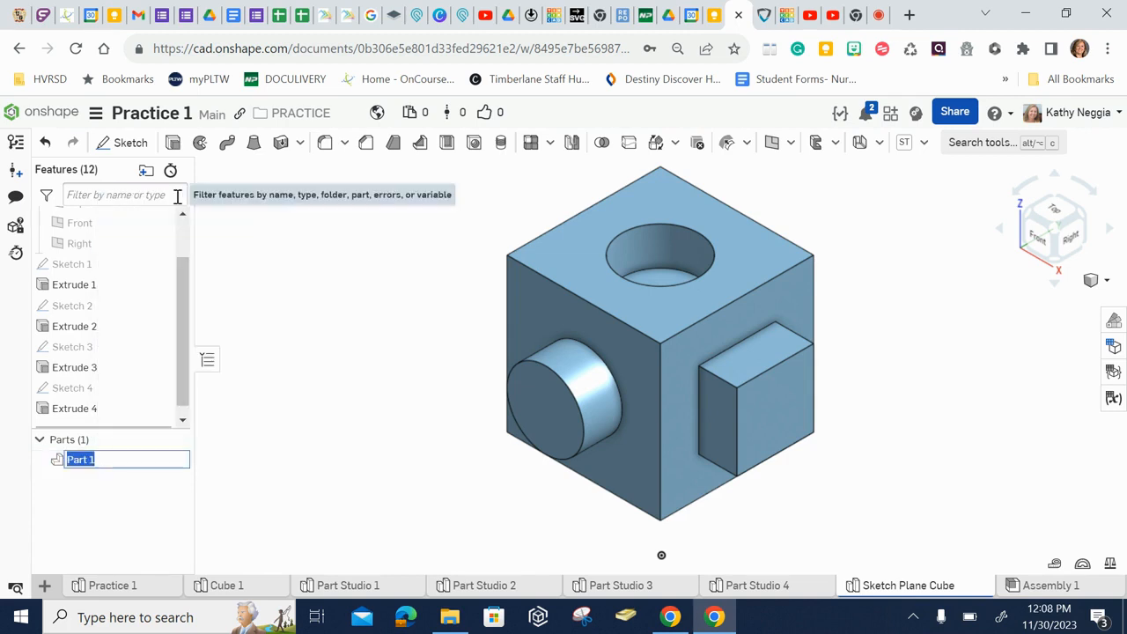
text(Sketch Plane)
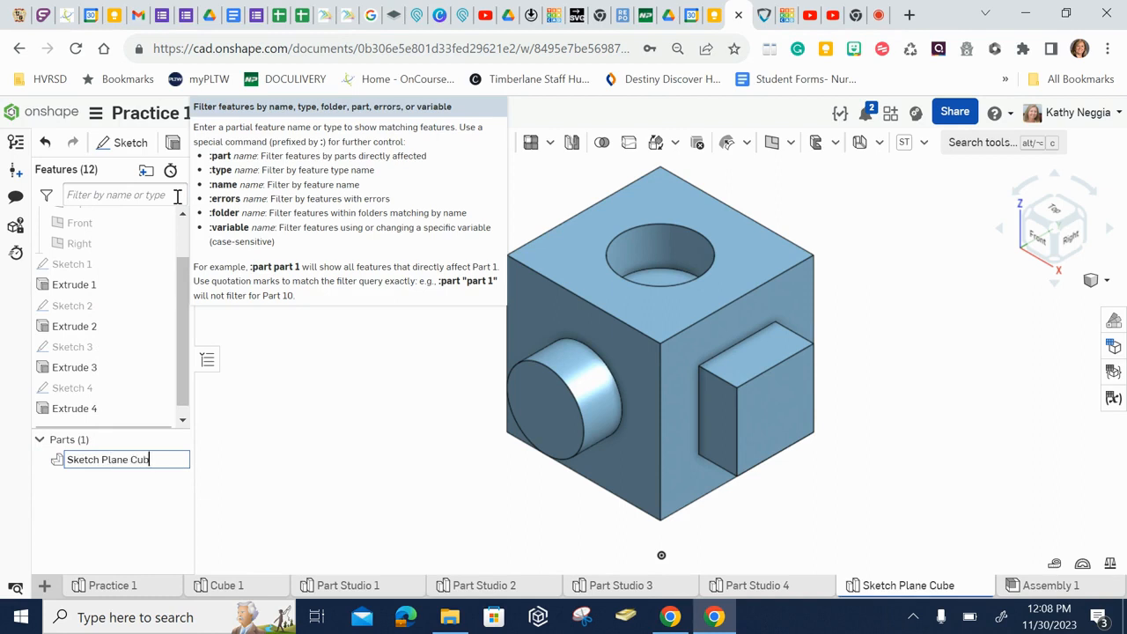
key(Return)
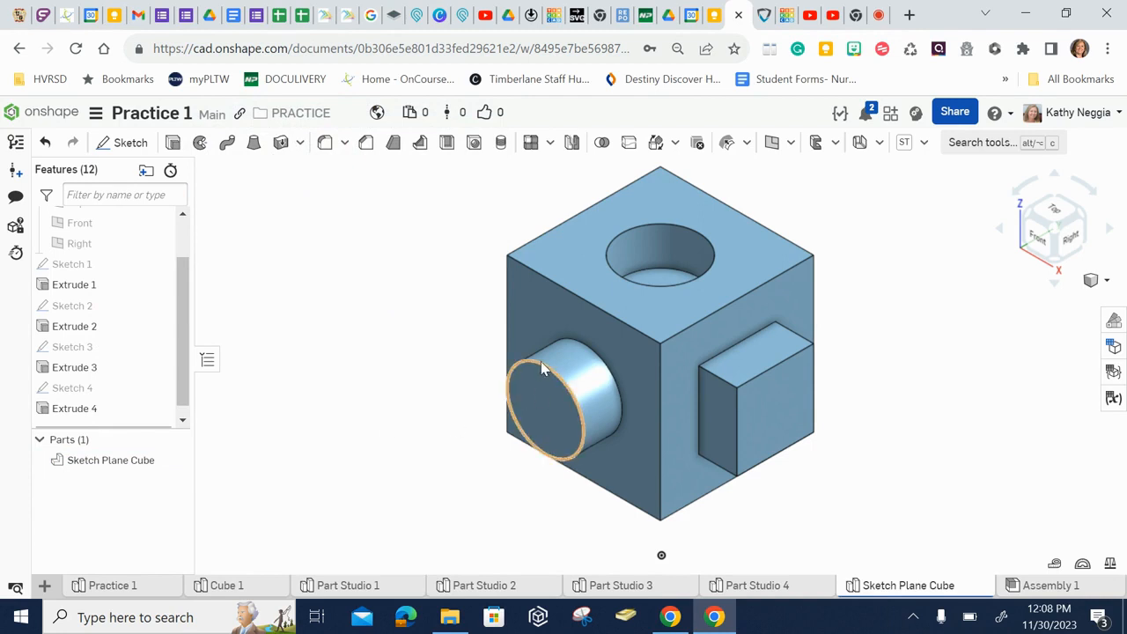
- Select the whole Sketch Plane Cube part and change its appearance to the purple palette color 836ABB
drag(476, 203, 821, 557)
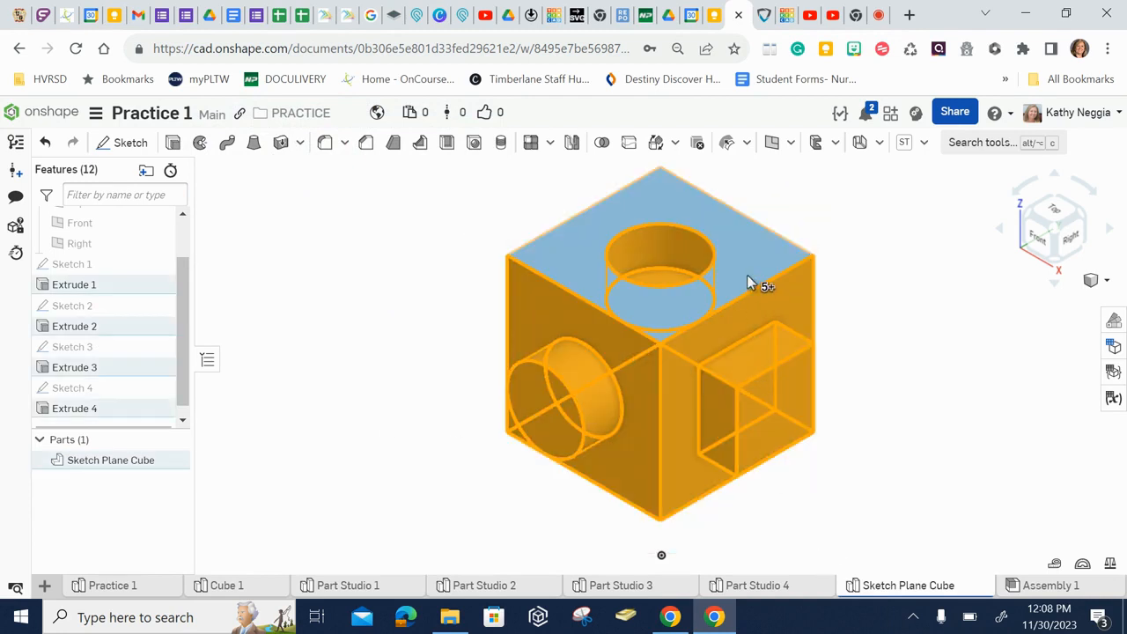
scroll(923, 396, down, 2)
click(925, 394)
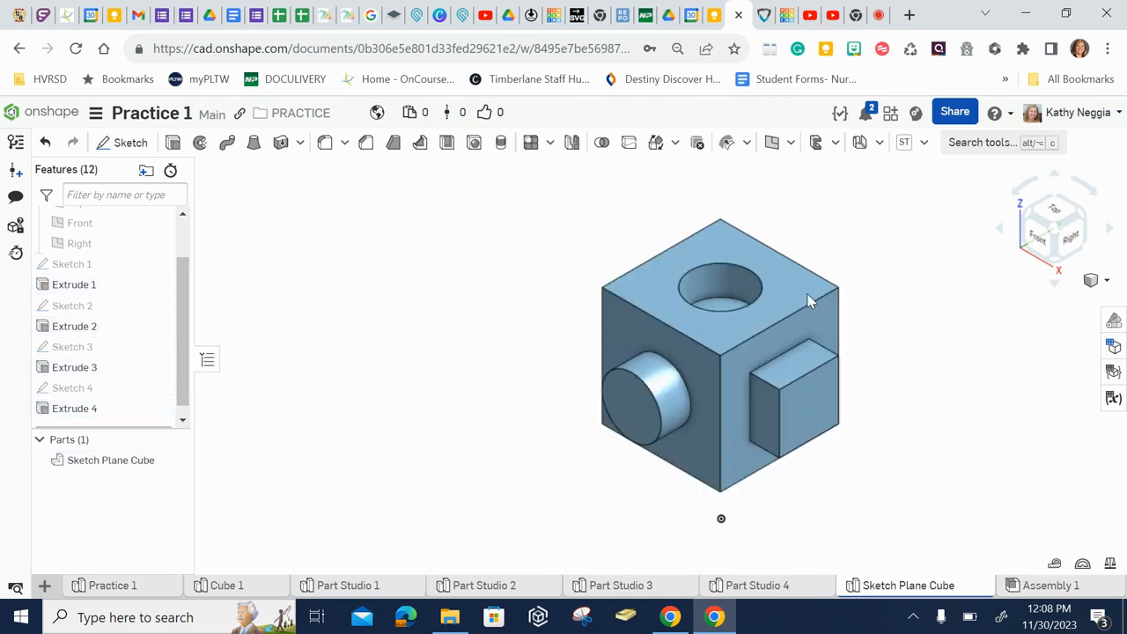
drag(564, 174, 895, 532)
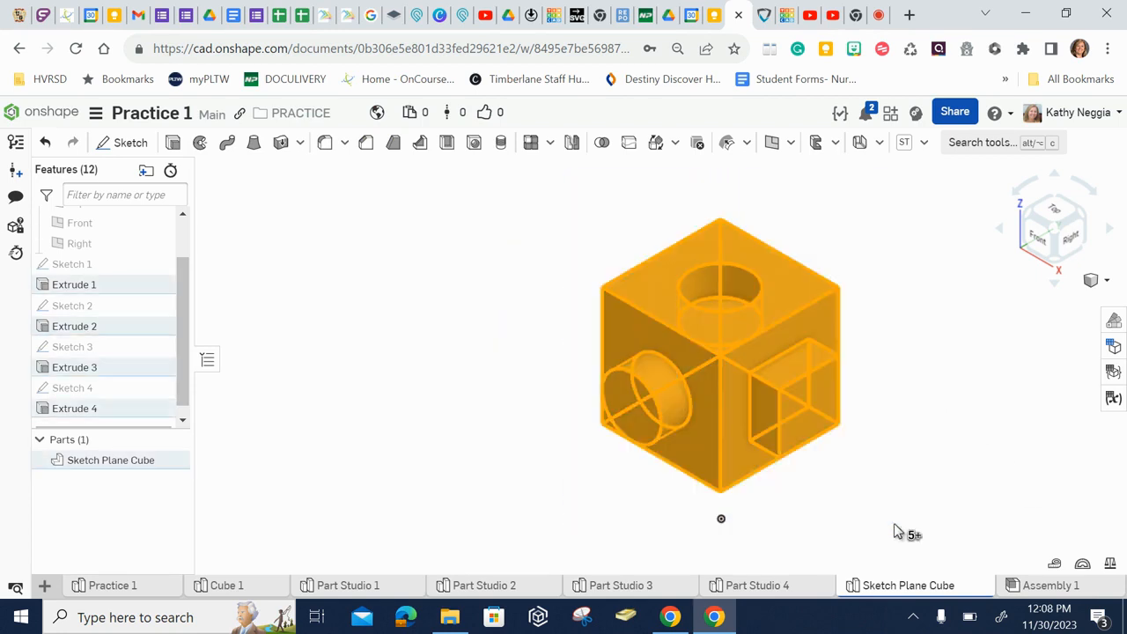
right_click(791, 308)
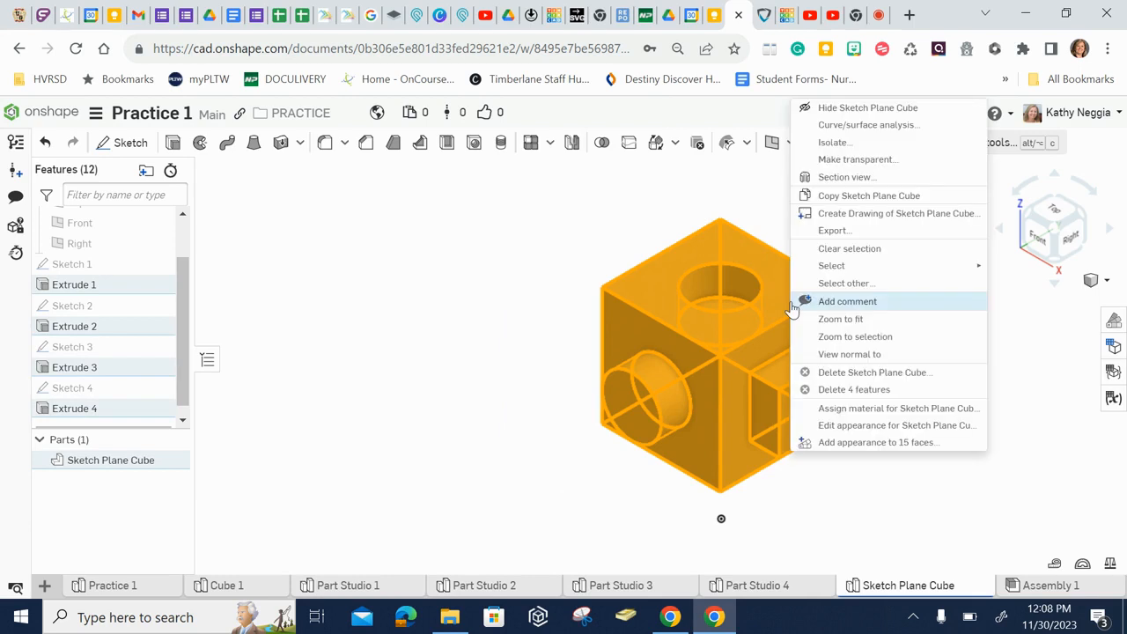
click(866, 427)
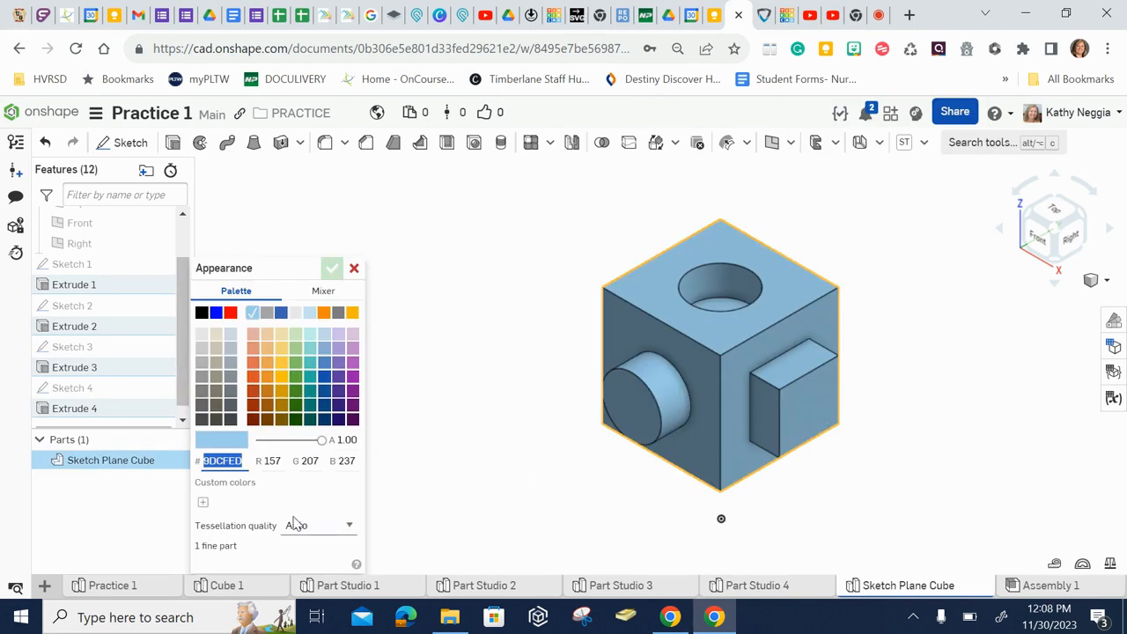
click(339, 362)
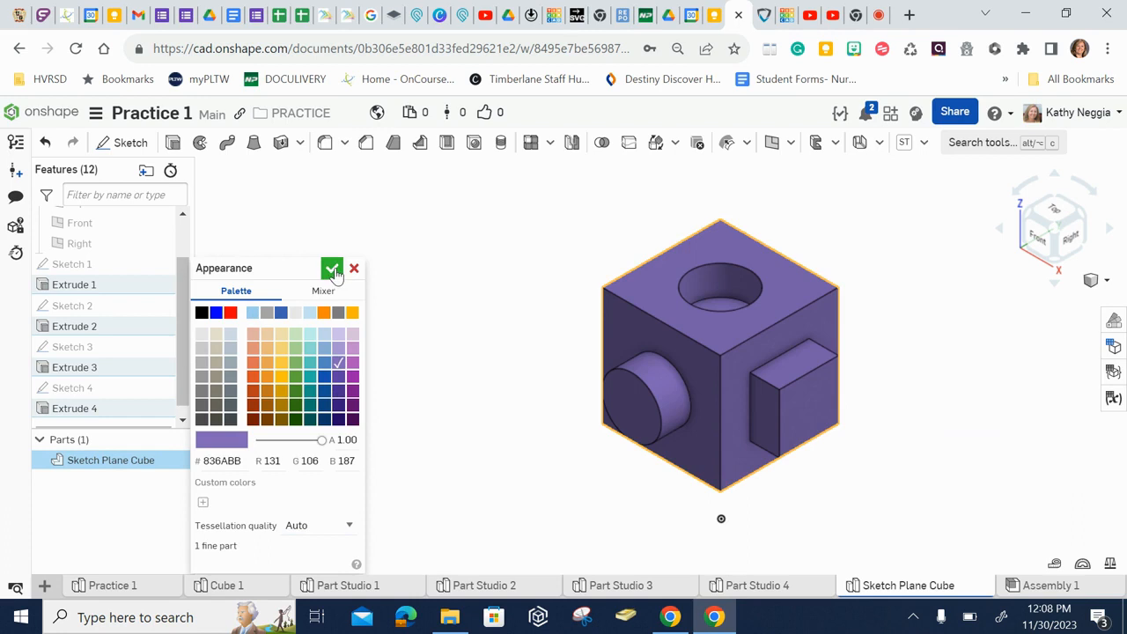
click(331, 268)
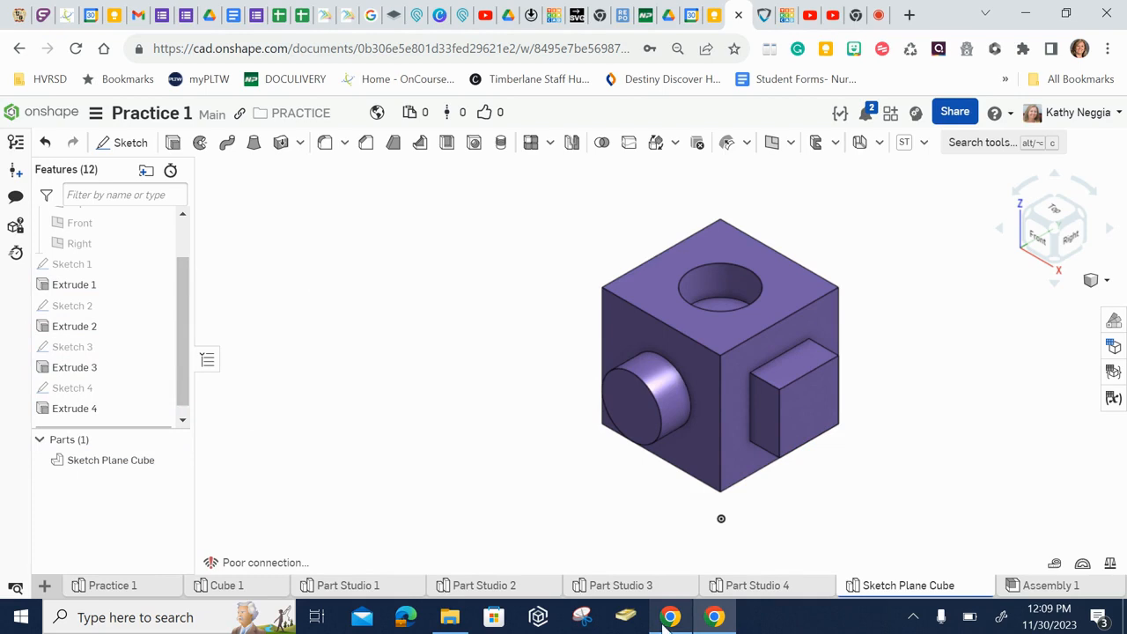
click(715, 617)
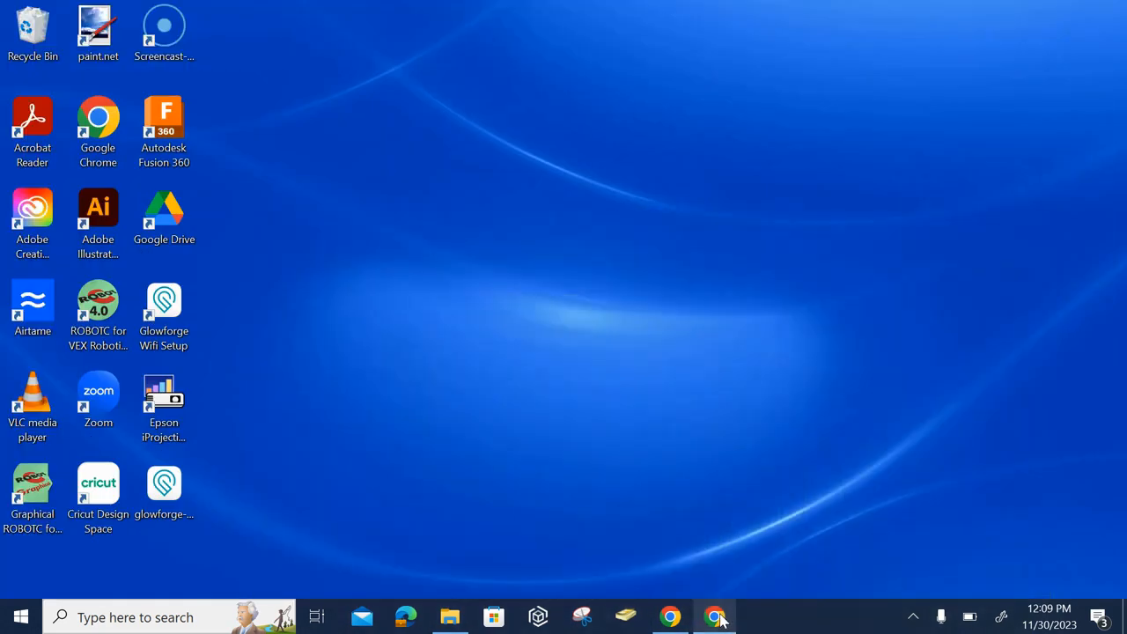
click(715, 617)
mouse_move(691, 612)
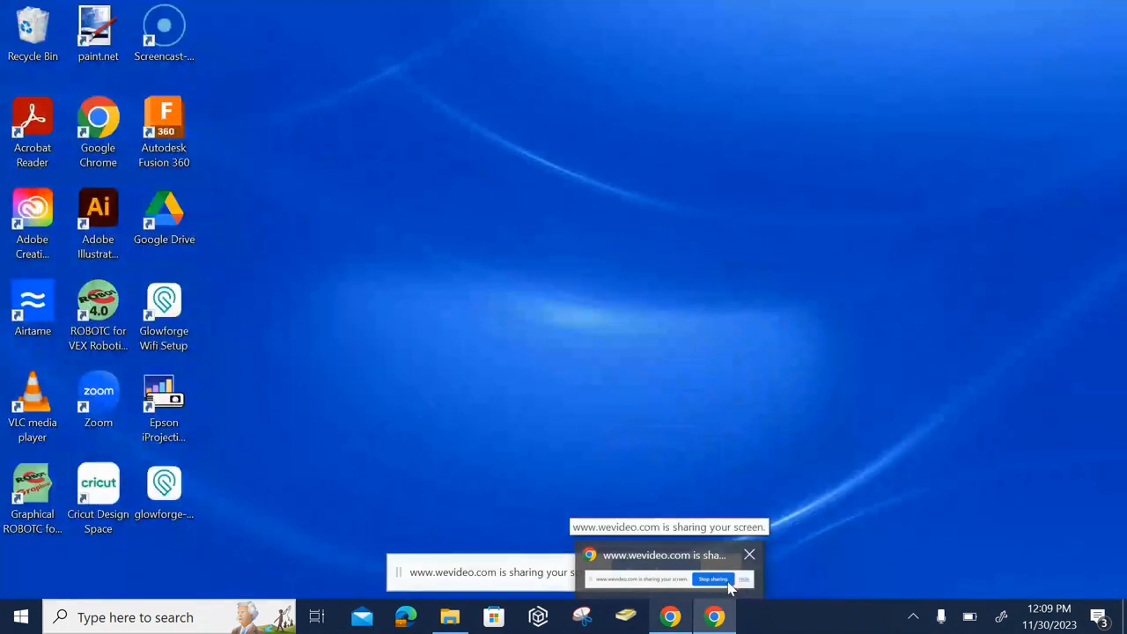
click(708, 560)
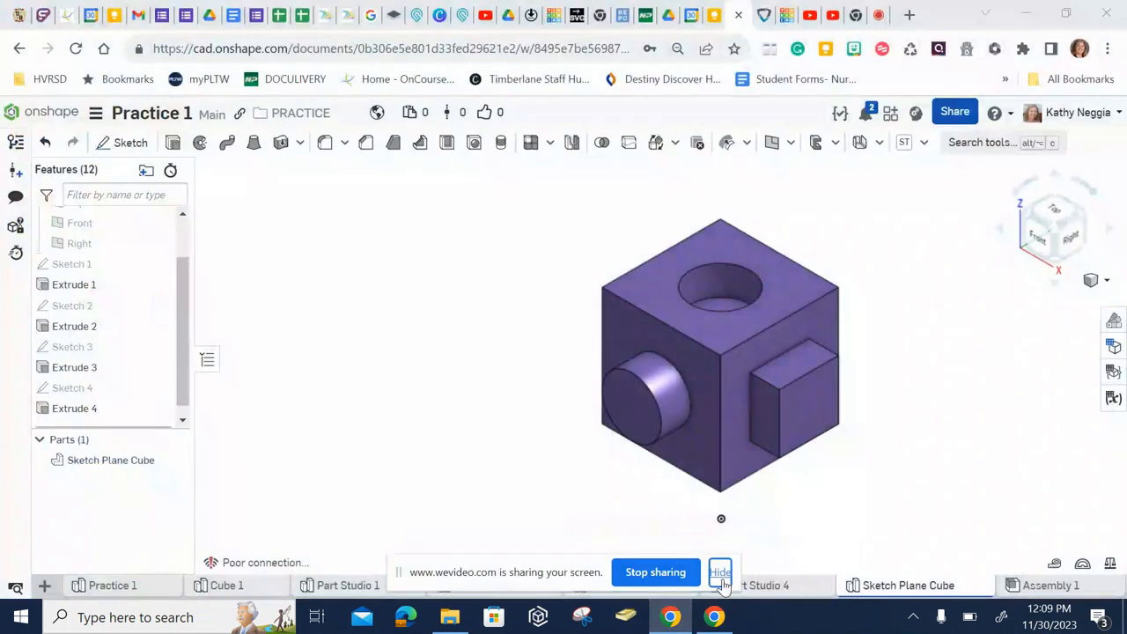